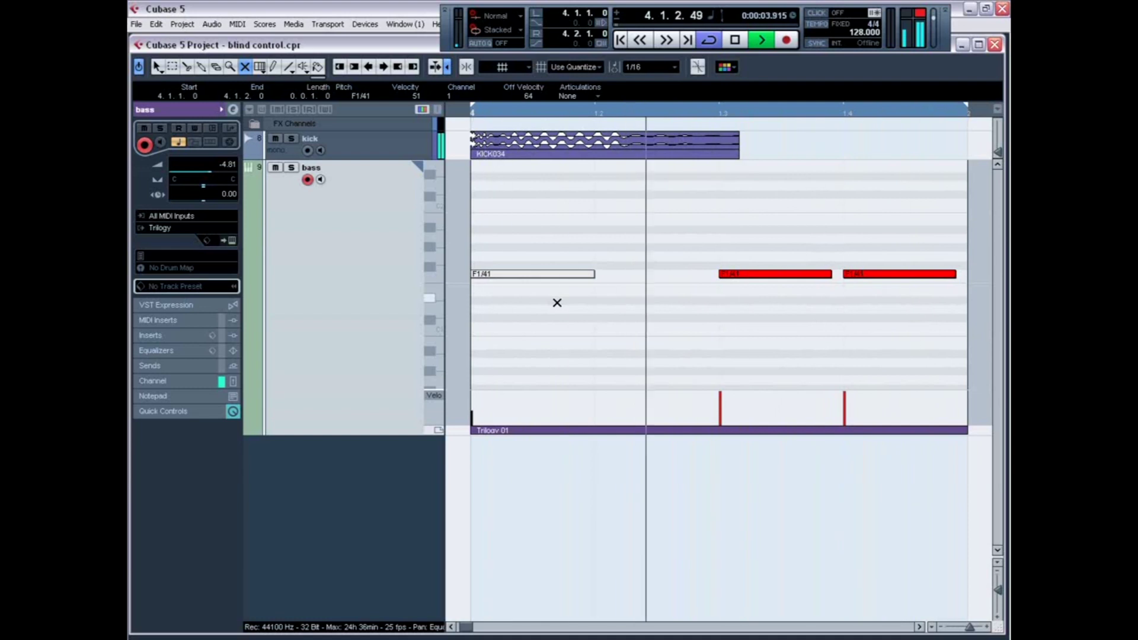
Select the last F1 note in the bass part, return to the selection tool and stop playback
{"action": "left_click", "coordinate": [895, 274]}
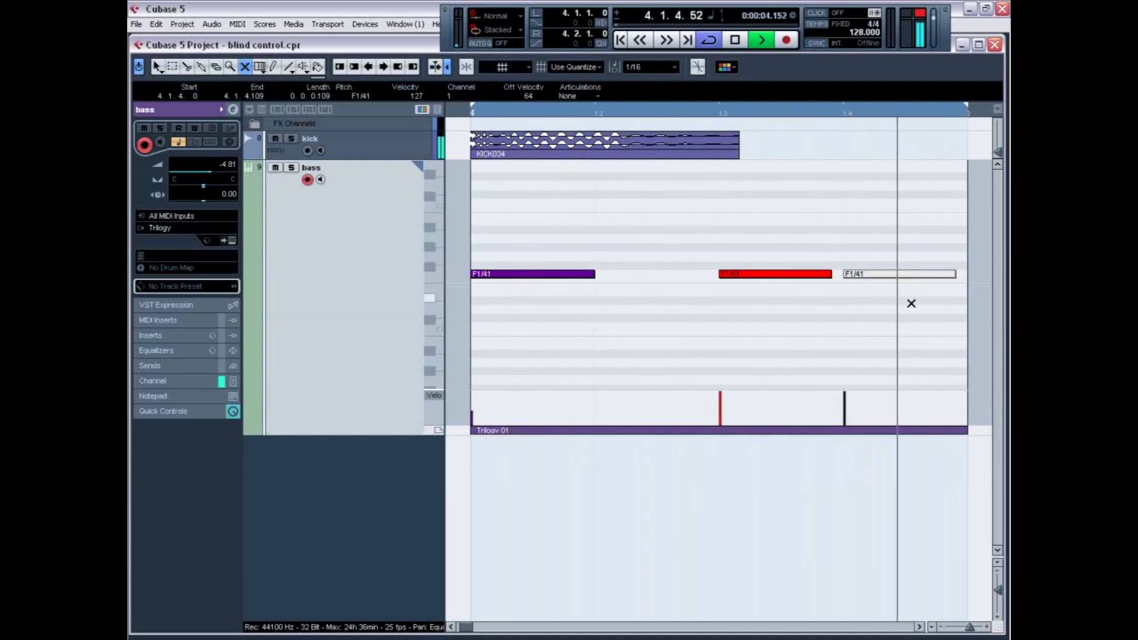
{"action": "key", "text": "1"}
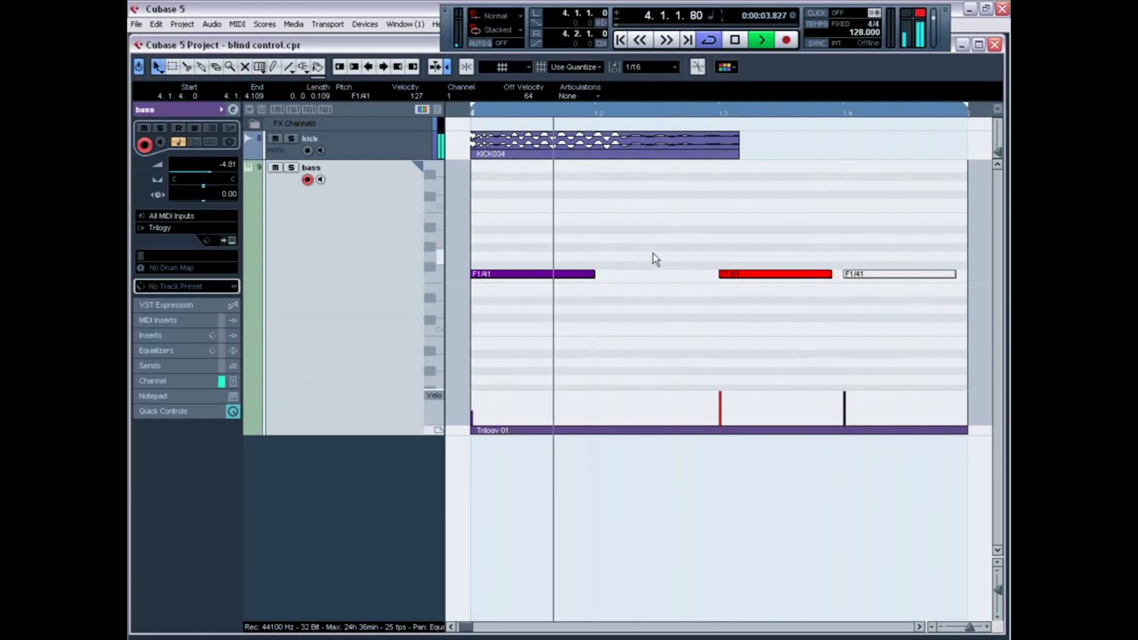
{"action": "key", "text": "space"}
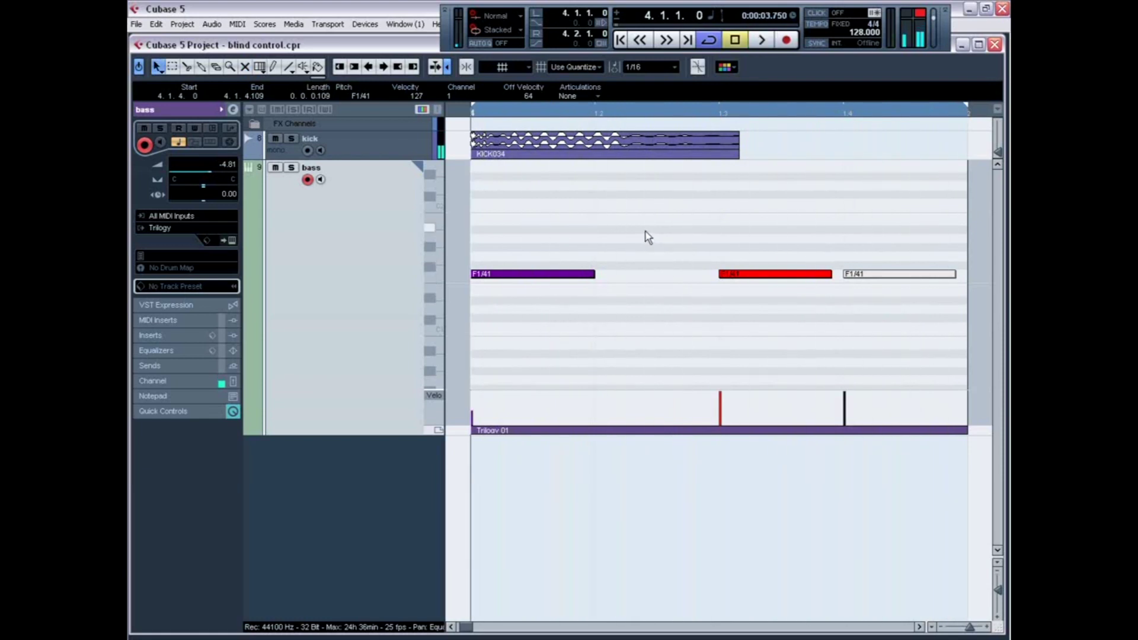
Open the mixer and load Elevayta Space Boy into the kick channel's third insert slot
{"action": "key", "text": "F3"}
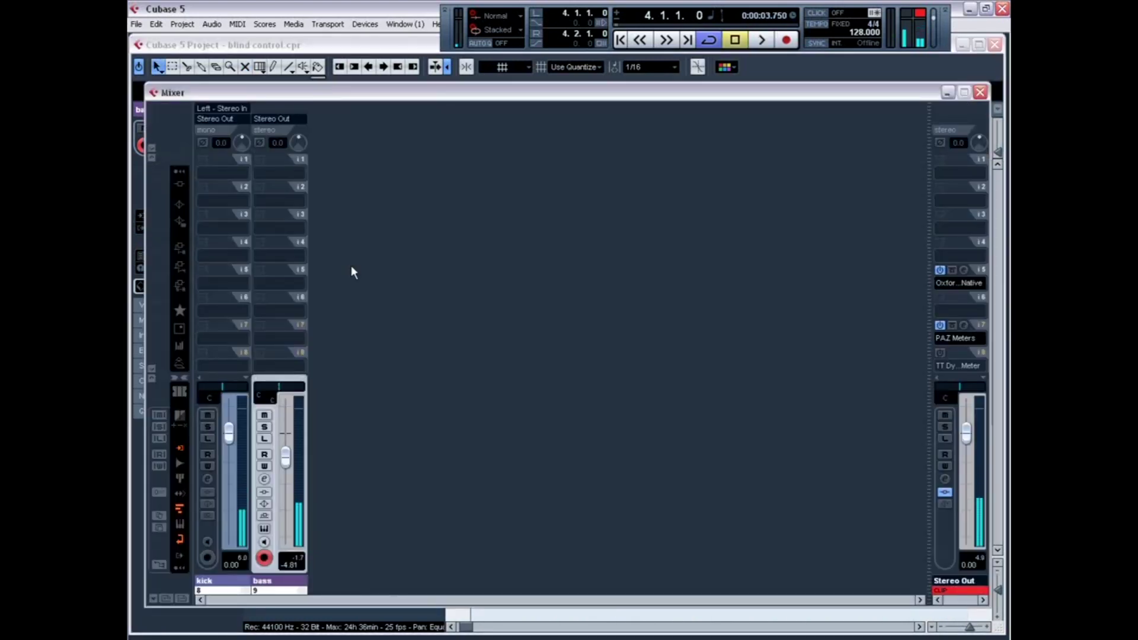
{"action": "left_click", "coordinate": [207, 526]}
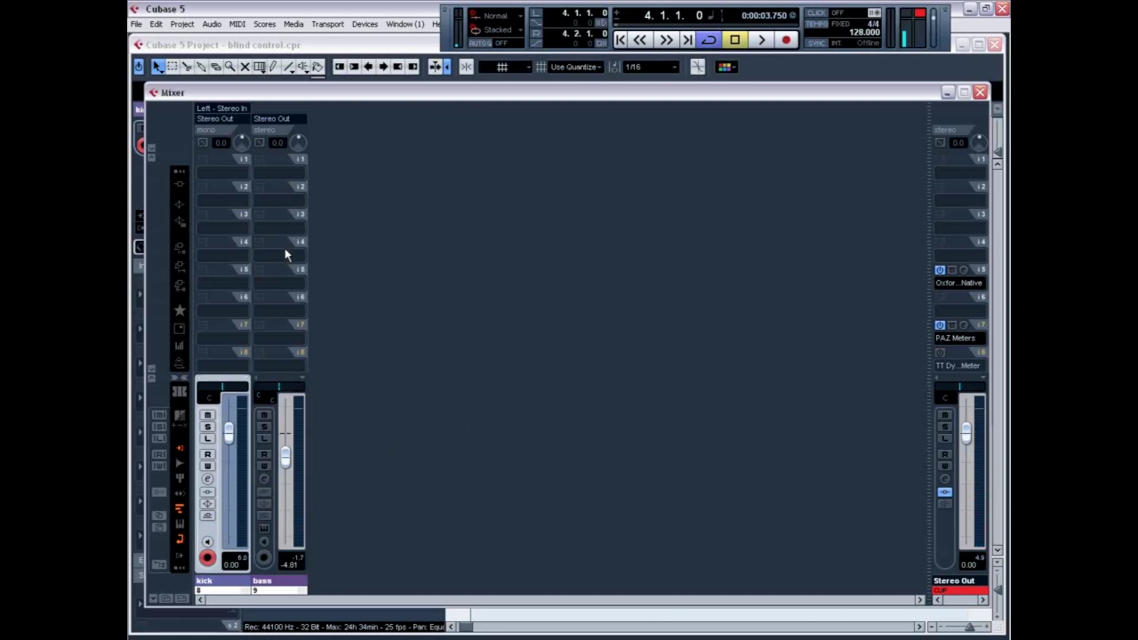
{"action": "left_click", "coordinate": [222, 228]}
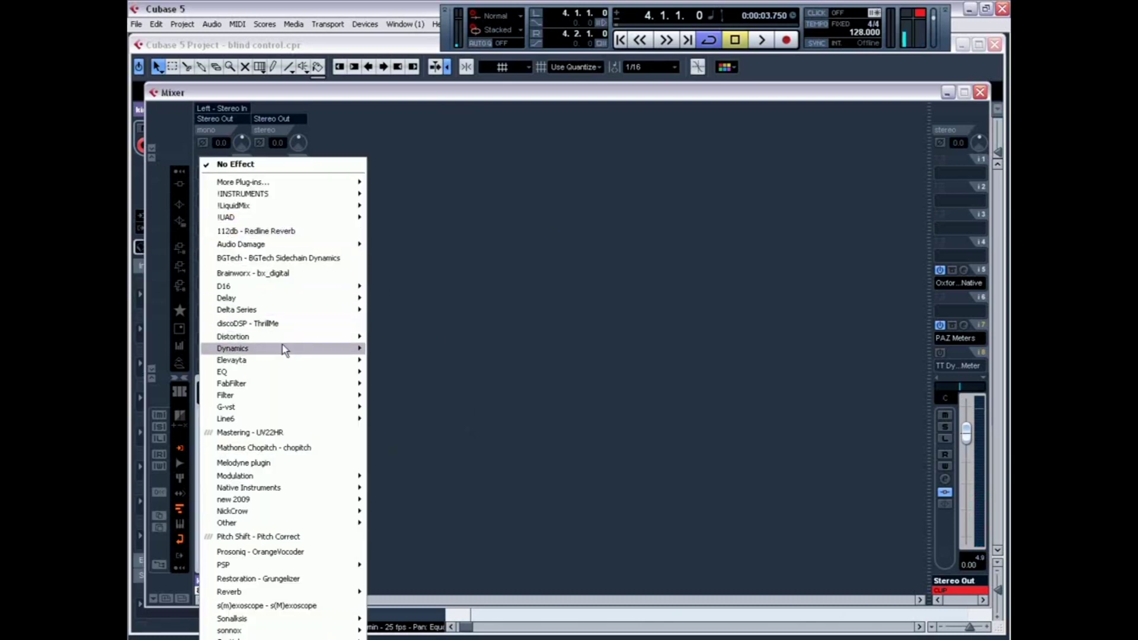
{"action": "mouse_move", "coordinate": [282, 362]}
{"action": "left_click", "coordinate": [440, 362]}
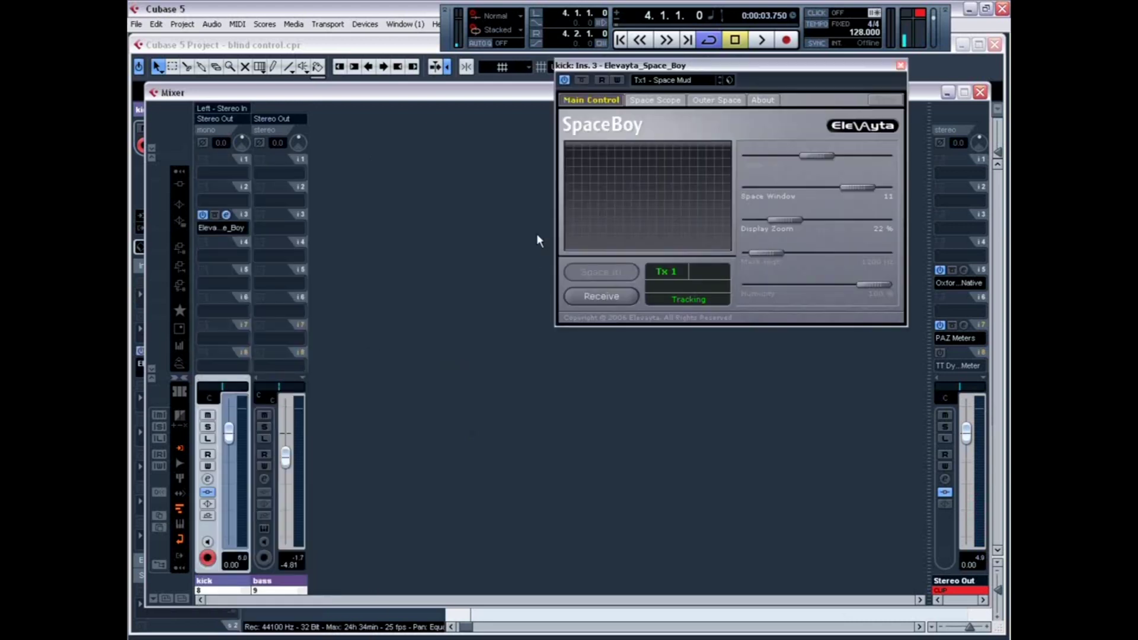
{"action": "left_click_drag", "start_coordinate": [645, 73], "coordinate": [401, 344]}
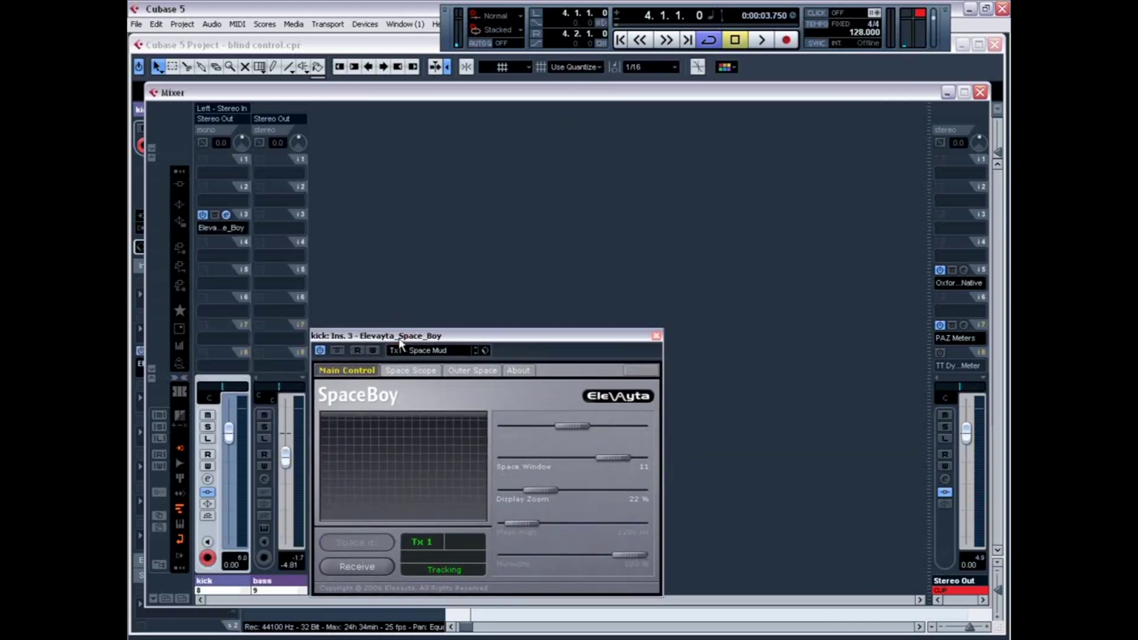
Load Elevayta Space Boy into the bass channel's third insert slot and arrange both plug-in windows side by side
{"action": "left_click", "coordinate": [272, 229]}
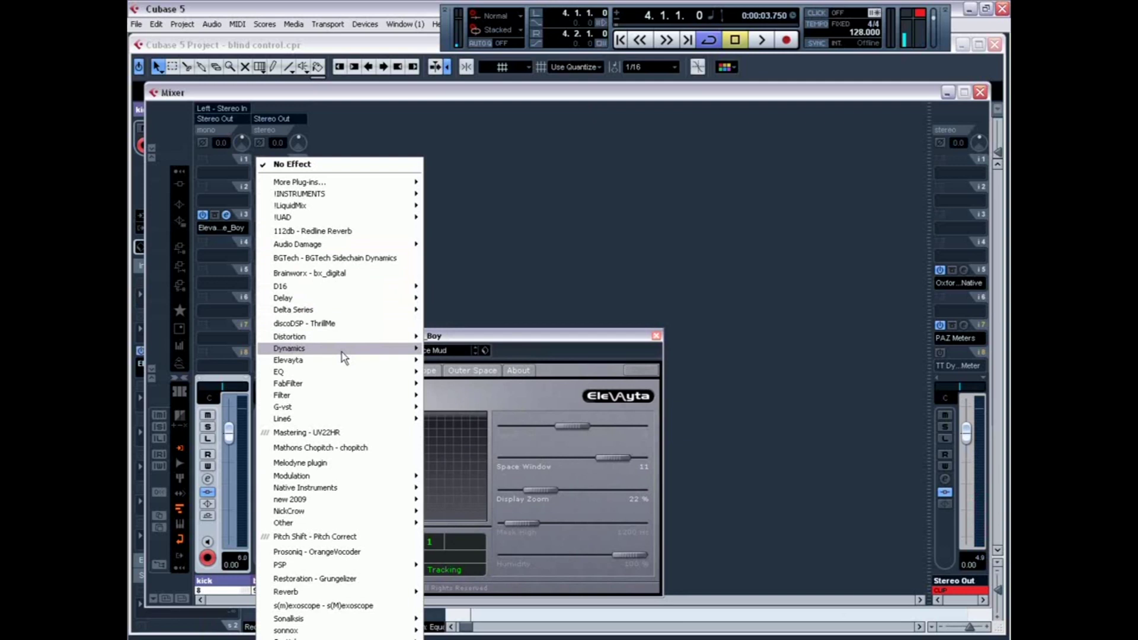
{"action": "mouse_move", "coordinate": [342, 365]}
{"action": "left_click", "coordinate": [463, 362]}
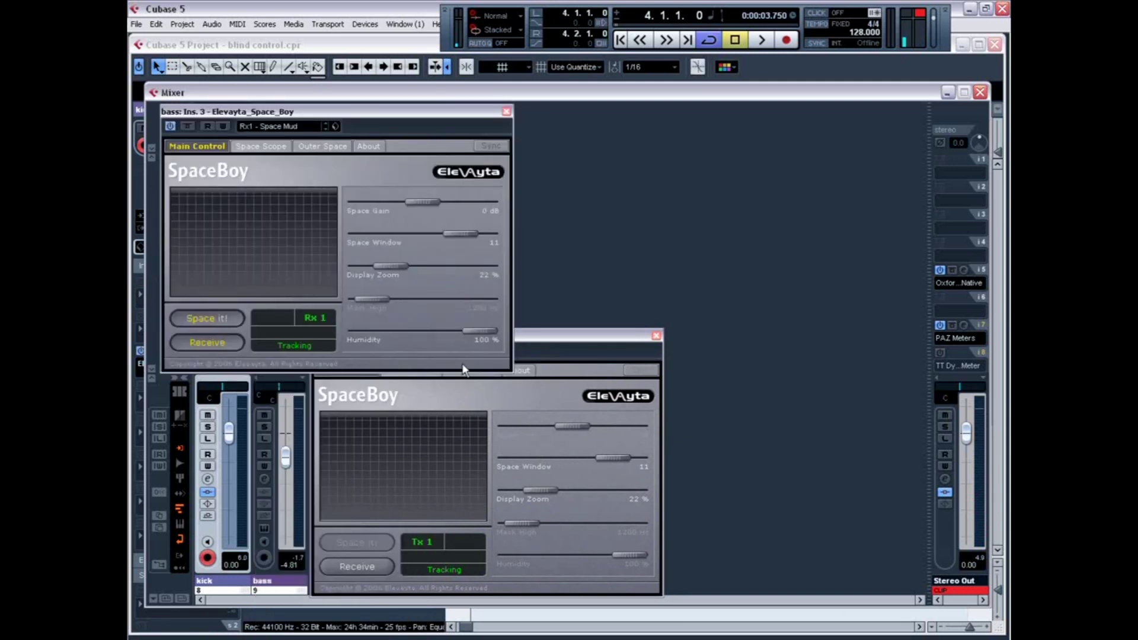
{"action": "left_click_drag", "start_coordinate": [444, 115], "coordinate": [927, 169]}
{"action": "left_click_drag", "start_coordinate": [614, 335], "coordinate": [590, 162]}
{"action": "left_click_drag", "start_coordinate": [684, 166], "coordinate": [679, 165]}
{"action": "left_click_drag", "start_coordinate": [610, 166], "coordinate": [582, 326]}
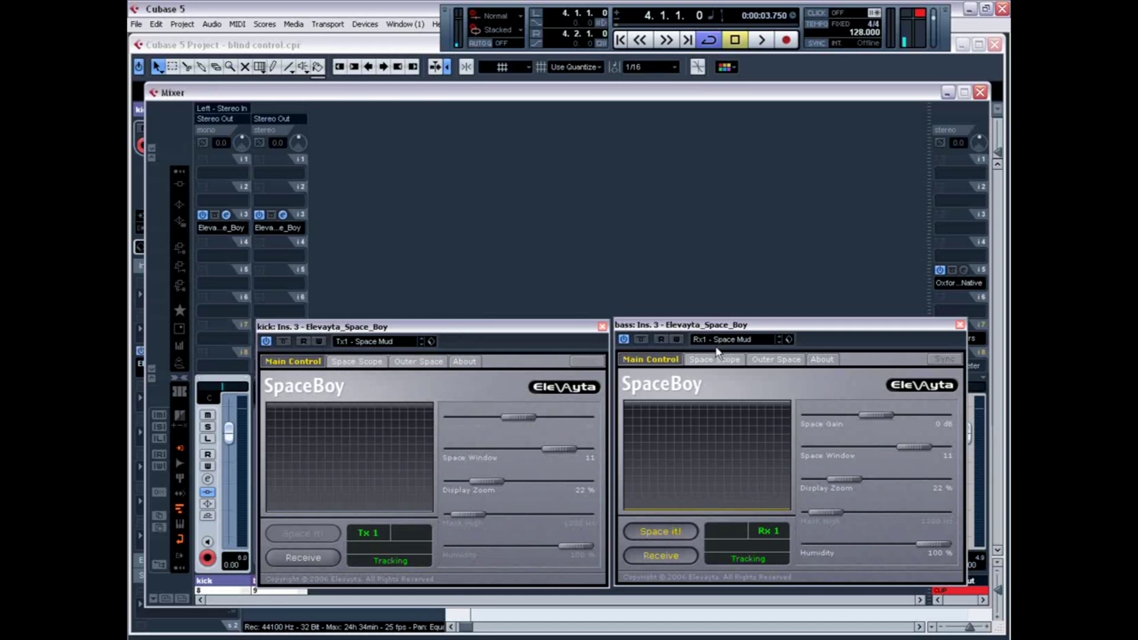
Play the loop and set the kick's SpaceBoy to a logarithmic plot with Display Zoom 100 % and Space Window 12
{"action": "key", "text": "space"}
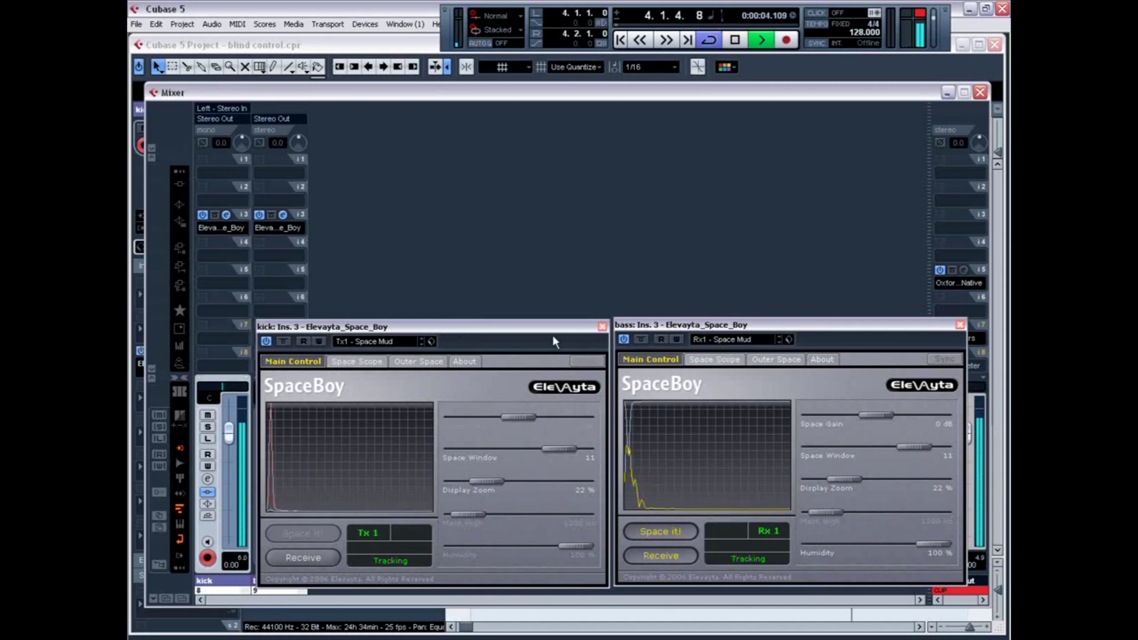
{"action": "left_click", "coordinate": [464, 361]}
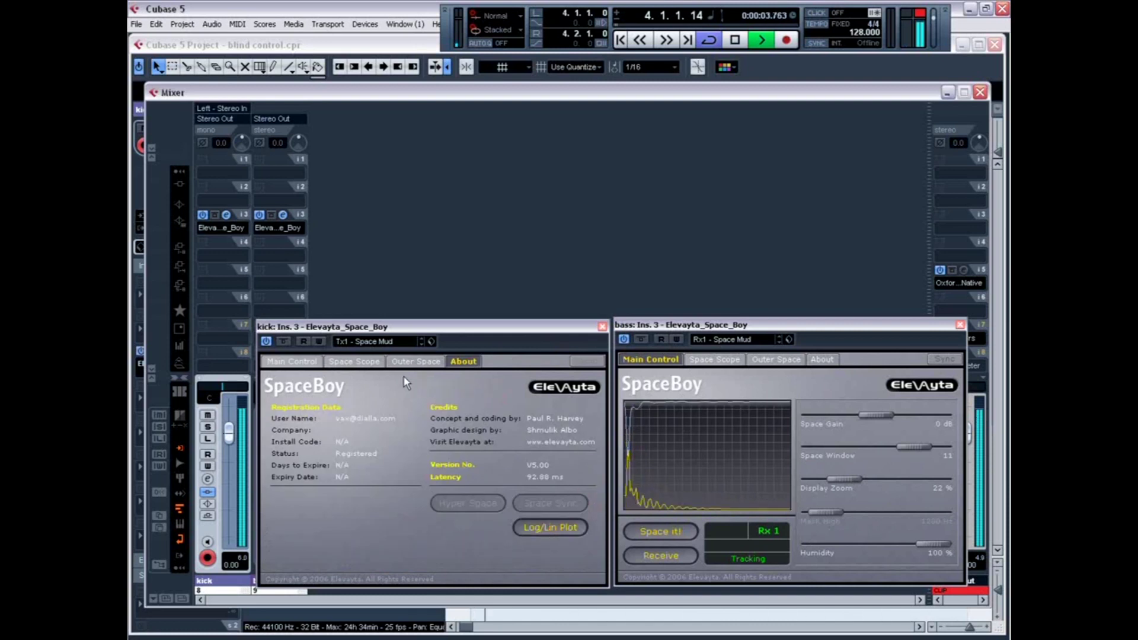
{"action": "left_click", "coordinate": [293, 361]}
{"action": "left_click_drag", "start_coordinate": [515, 478], "coordinate": [586, 459]}
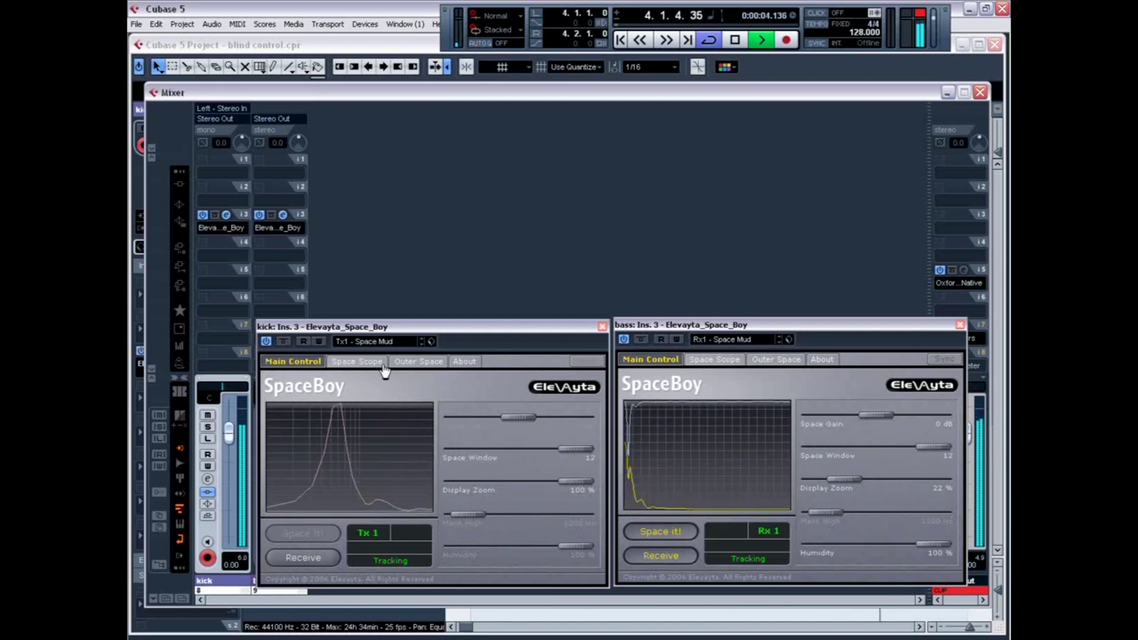
Show the Space Scope view in both SpaceBoy windows and lower the bass instance's Space Depth to 0 %
{"action": "left_click", "coordinate": [357, 361]}
{"action": "left_click", "coordinate": [712, 360]}
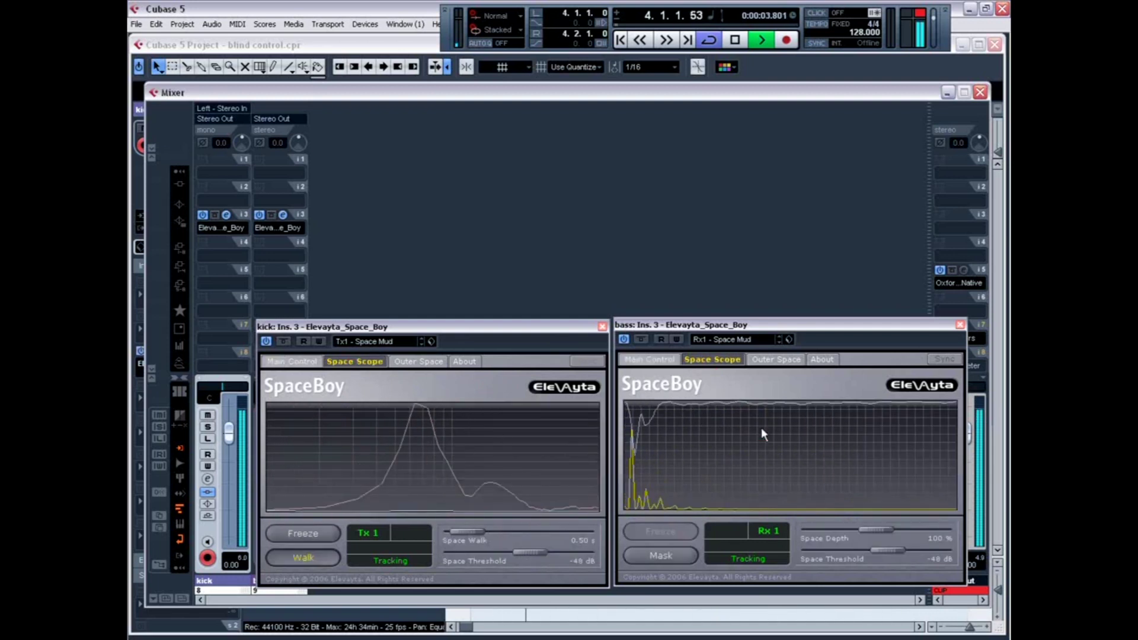
{"action": "left_click", "coordinate": [657, 362]}
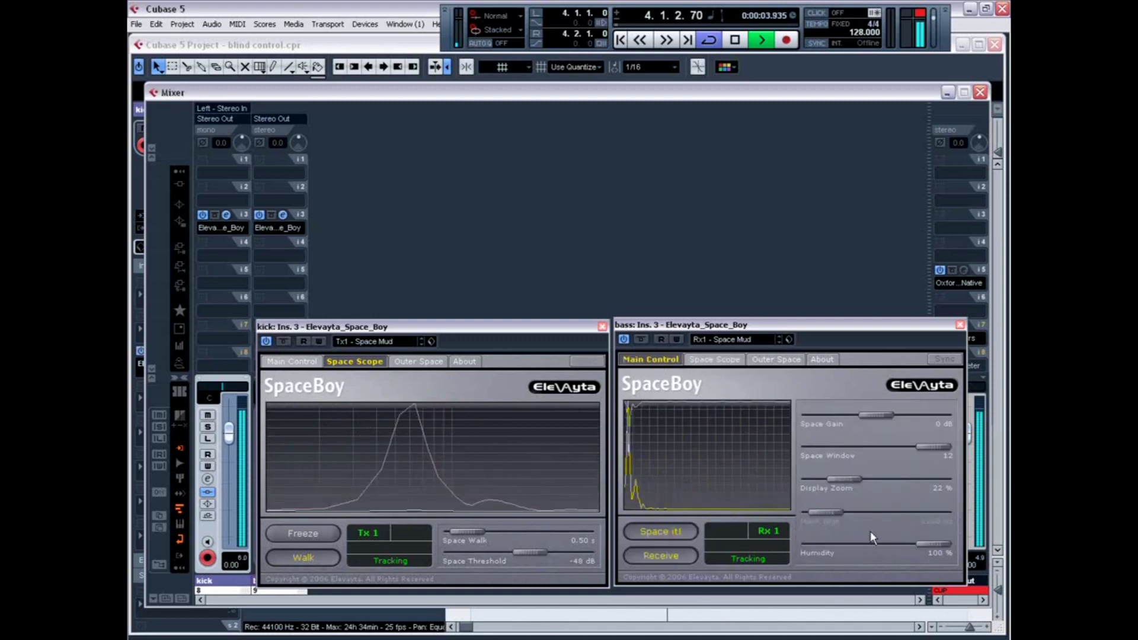
{"action": "left_click", "coordinate": [715, 361]}
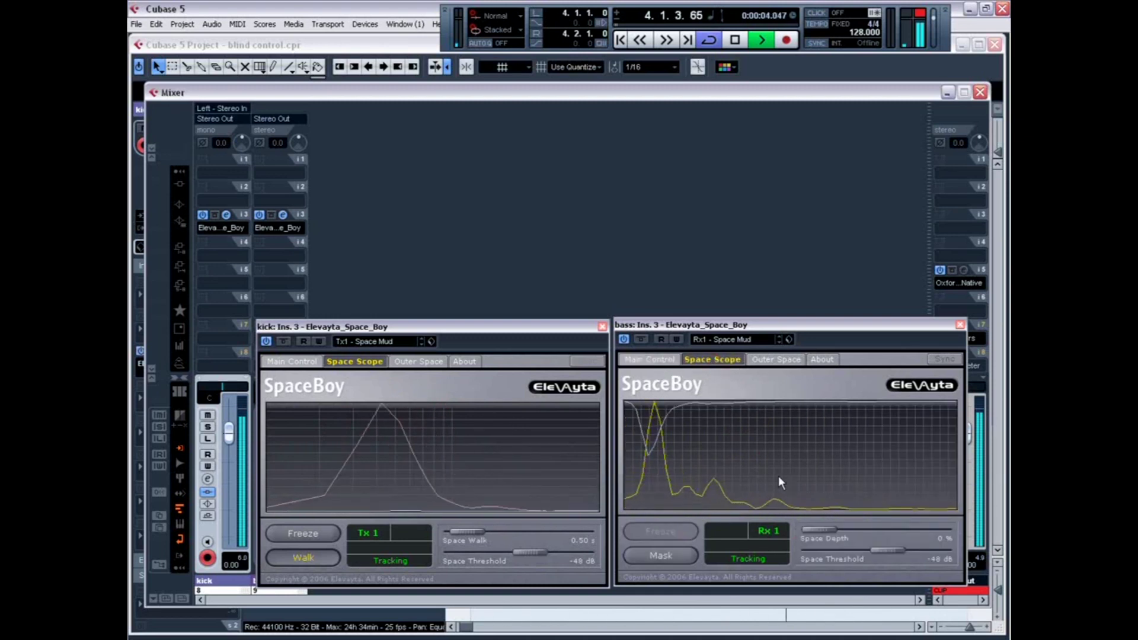
Reposition the kick's SpaceBoy window beside the bass one and bring the bass SpaceBoy window to the front
{"action": "left_click_drag", "start_coordinate": [270, 328], "coordinate": [354, 315]}
{"action": "left_click", "coordinate": [265, 416]}
{"action": "left_click_drag", "start_coordinate": [633, 315], "coordinate": [545, 316]}
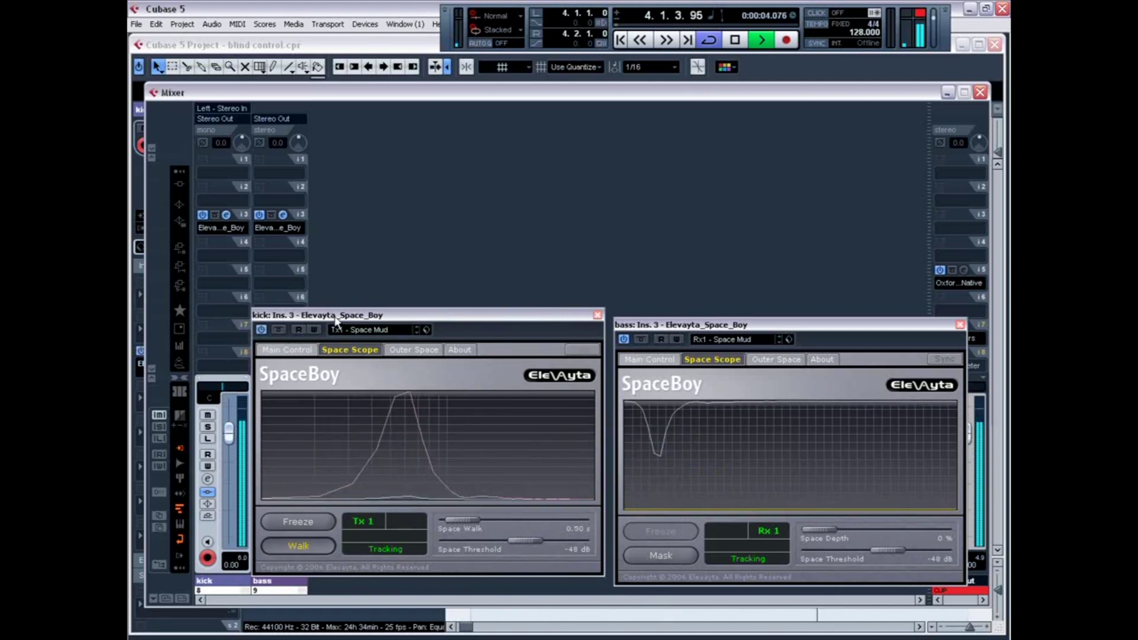
{"action": "left_click_drag", "start_coordinate": [335, 320], "coordinate": [366, 320]}
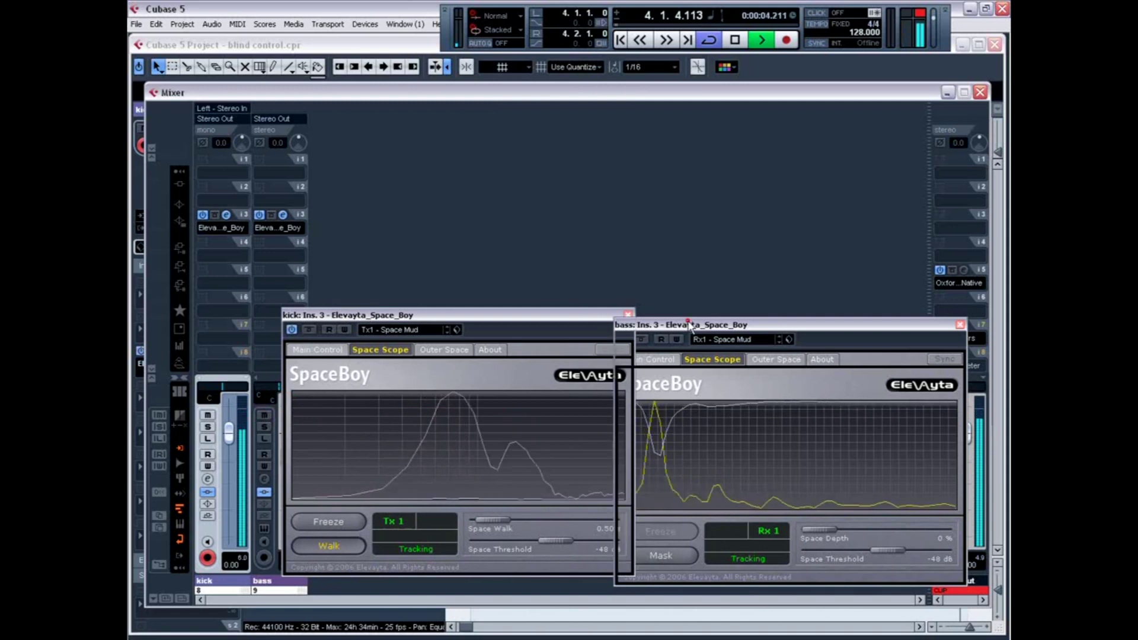
{"action": "left_click", "coordinate": [689, 327]}
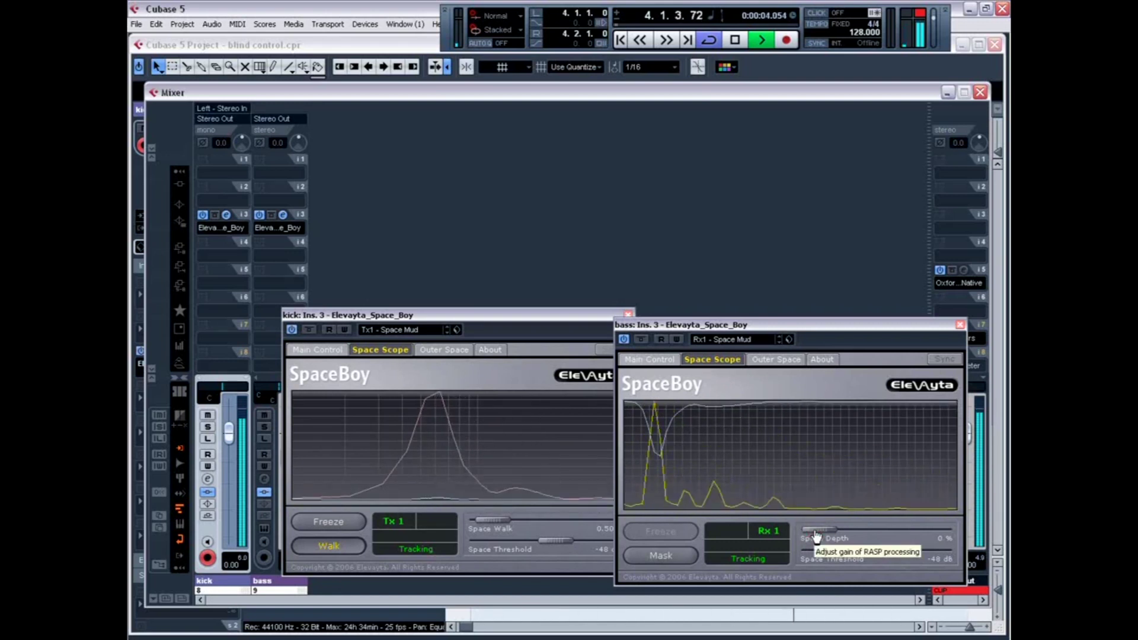
Raise the Space Depth of the bass SpaceBoy to 87 % while the loop plays
{"action": "left_click_drag", "start_coordinate": [817, 537], "coordinate": [864, 537]}
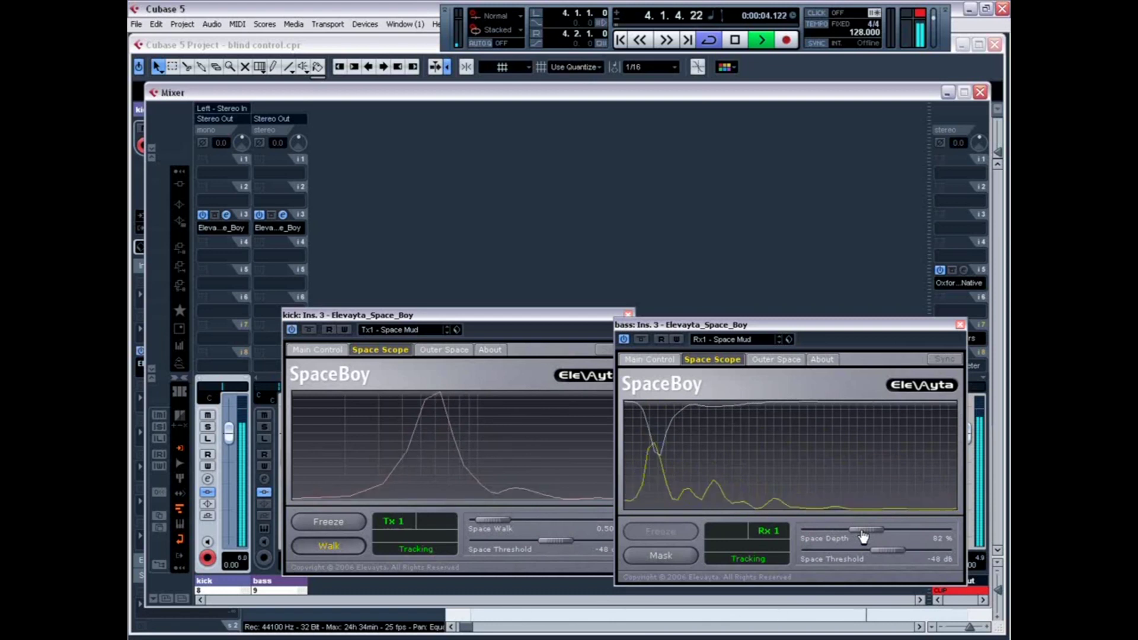
{"action": "left_click_drag", "start_coordinate": [863, 537], "coordinate": [868, 537]}
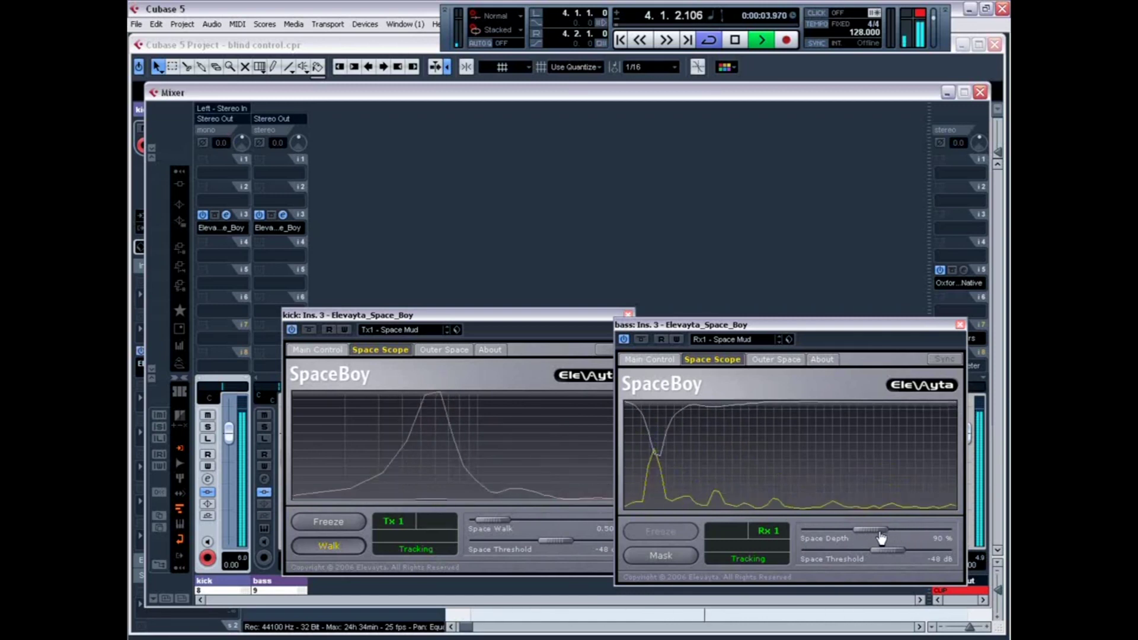
{"action": "mouse_move", "coordinate": [877, 536]}
{"action": "left_mouse_down"}
{"action": "mouse_move", "coordinate": [792, 537]}
{"action": "mouse_move", "coordinate": [902, 536]}
{"action": "mouse_move", "coordinate": [818, 535]}
{"action": "mouse_move", "coordinate": [865, 536]}
{"action": "left_mouse_up"}
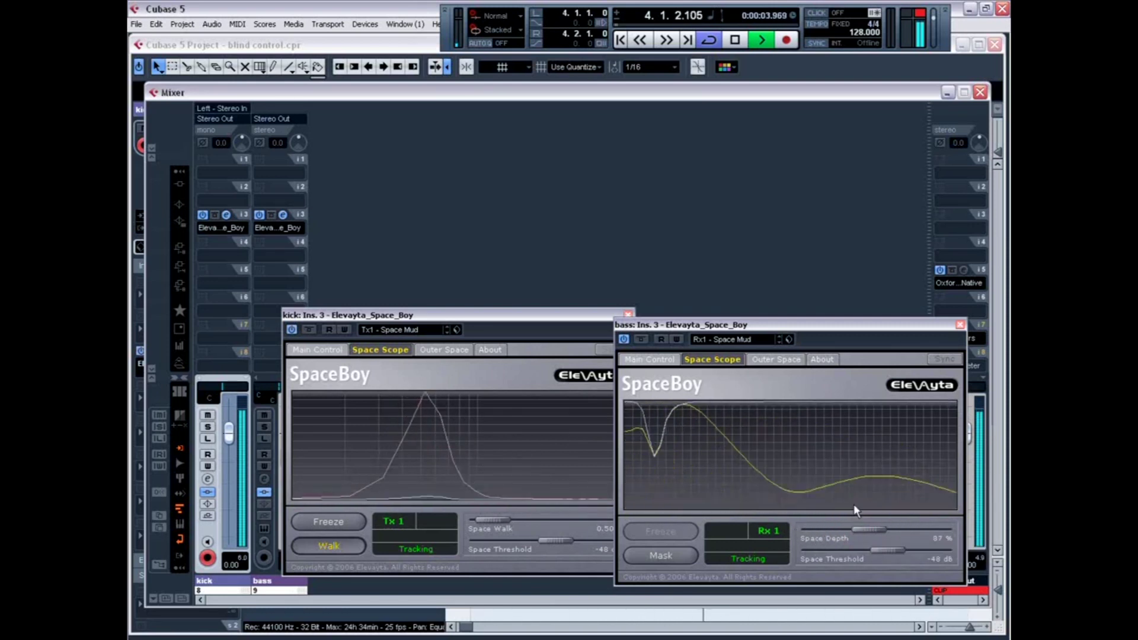
Stop playback, show the Outer Space view in the bass SpaceBoy and reposition its window
{"action": "key", "text": "space"}
{"action": "mouse_move", "coordinate": [769, 326]}
{"action": "left_mouse_down"}
{"action": "mouse_move", "coordinate": [765, 308]}
{"action": "mouse_move", "coordinate": [768, 324]}
{"action": "left_mouse_up"}
{"action": "left_click", "coordinate": [773, 356]}
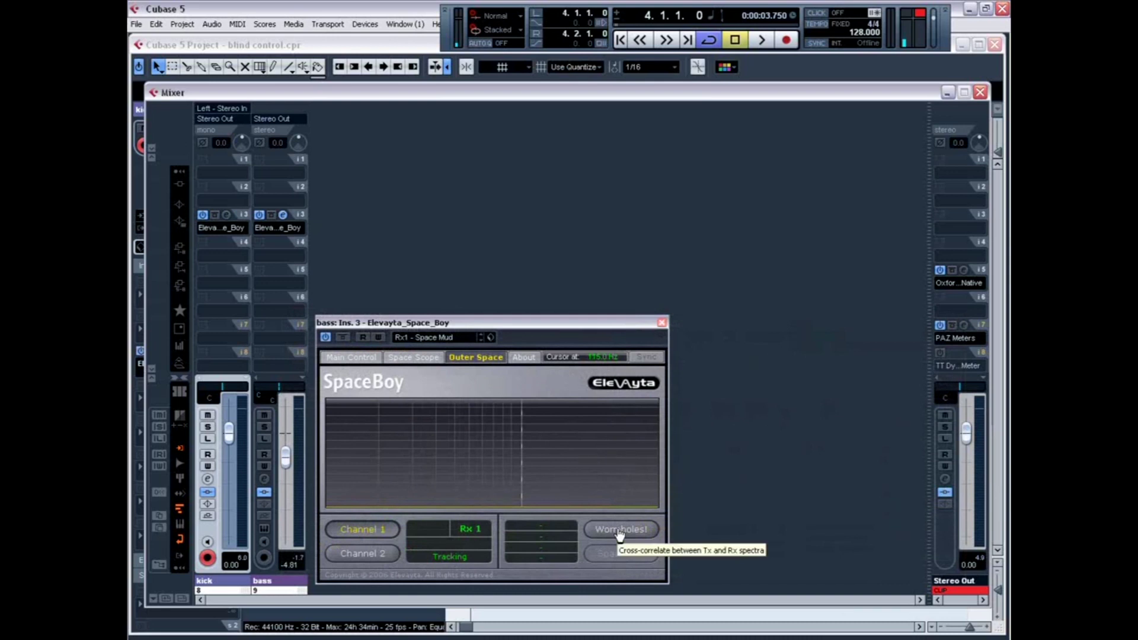
{"action": "left_click_drag", "start_coordinate": [565, 328], "coordinate": [655, 335]}
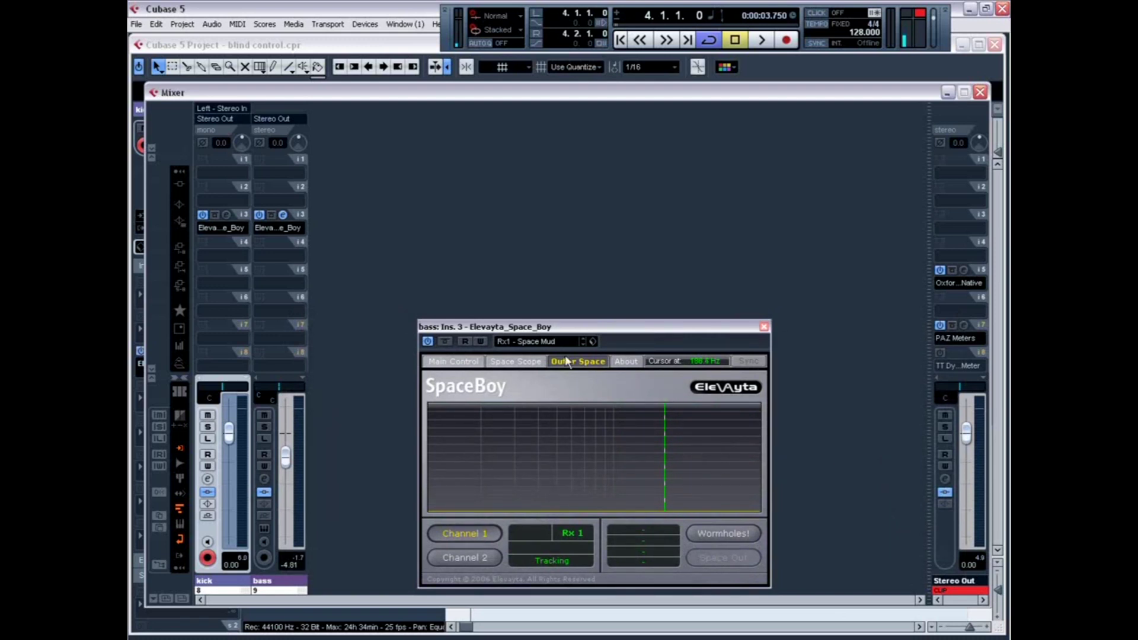
Play the loop and run Wormholes in the bass SpaceBoy's Outer Space view to cross-correlate the kick and bass spectra
{"action": "left_click", "coordinate": [761, 40]}
{"action": "left_click", "coordinate": [516, 361]}
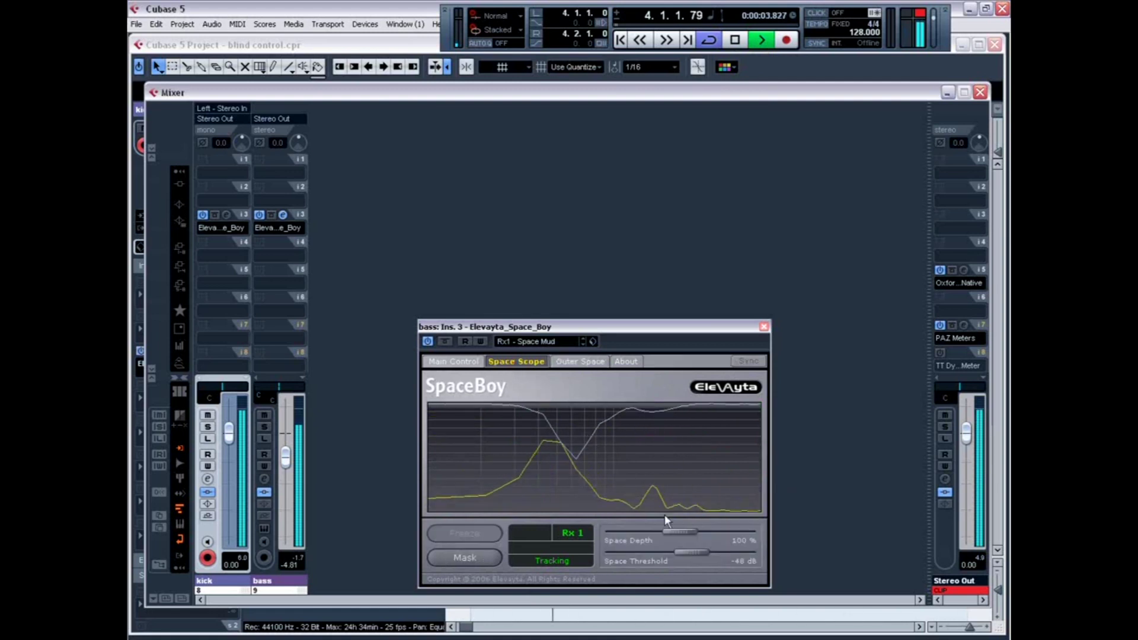
{"action": "left_click", "coordinate": [578, 362]}
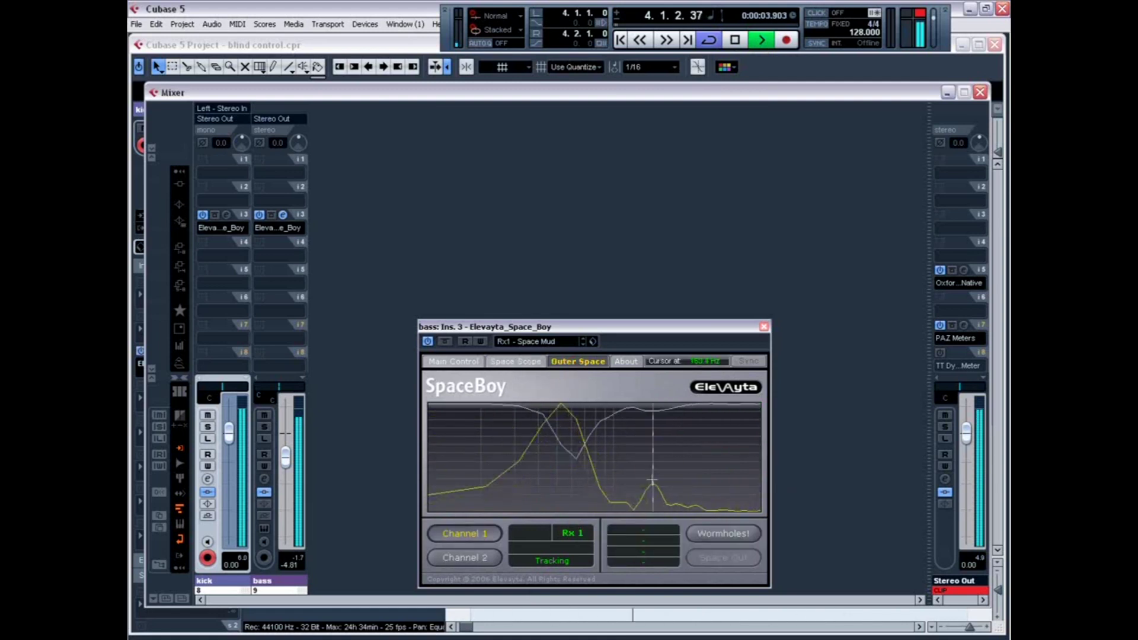
{"action": "left_click", "coordinate": [719, 536]}
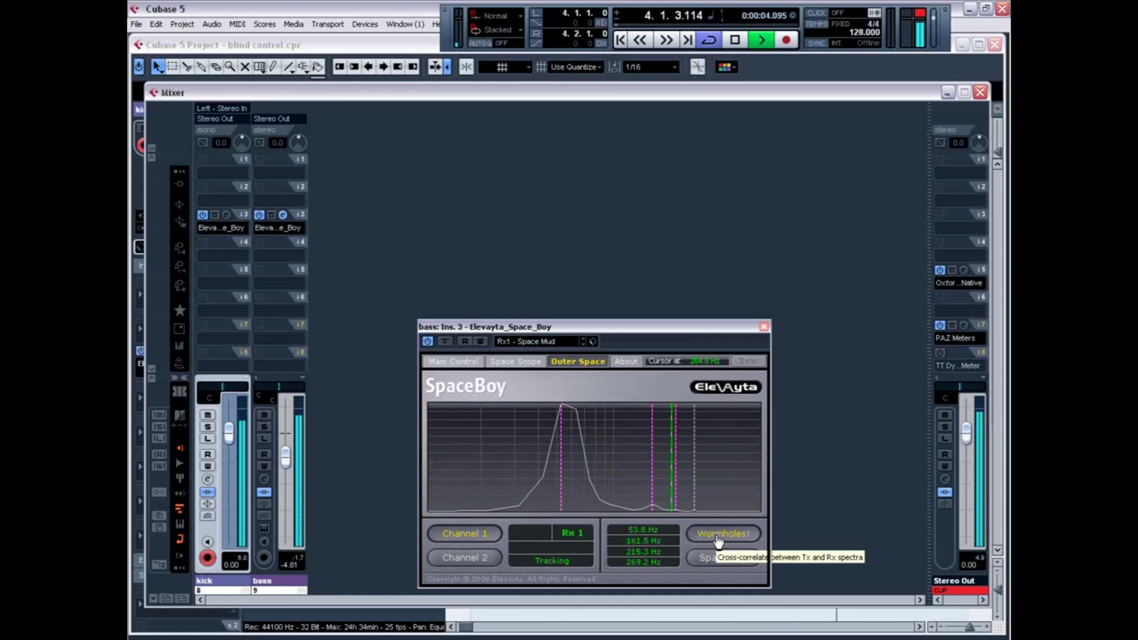
Stop playback and switch off the Space Boy inserts on the kick and bass channels
{"action": "key", "text": "space"}
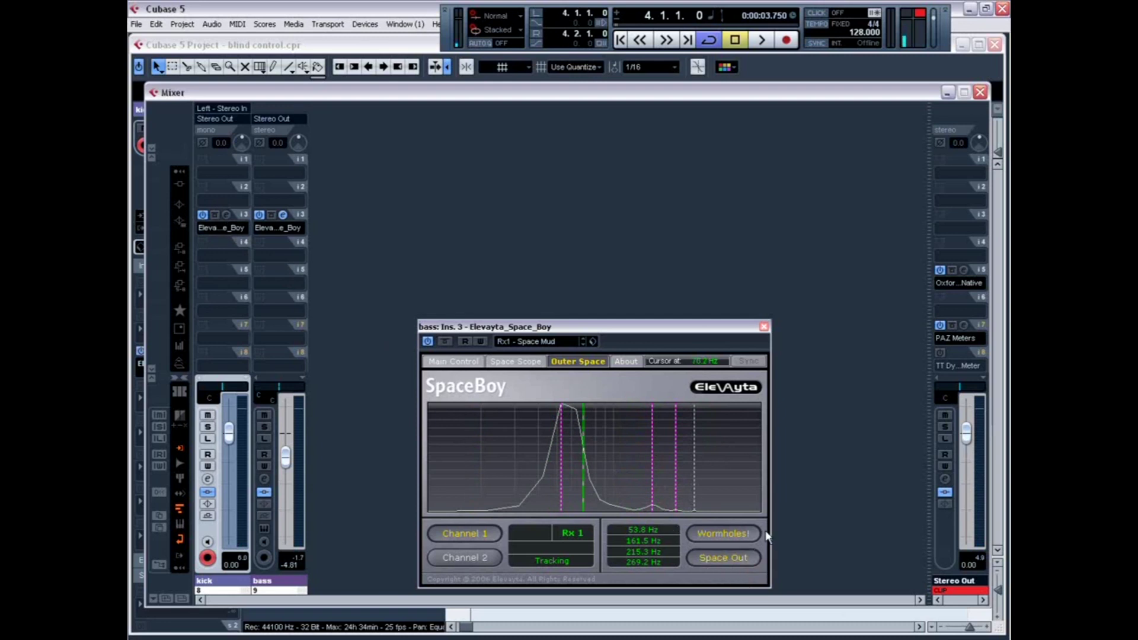
{"action": "left_click", "coordinate": [281, 216]}
{"action": "left_click", "coordinate": [229, 256]}
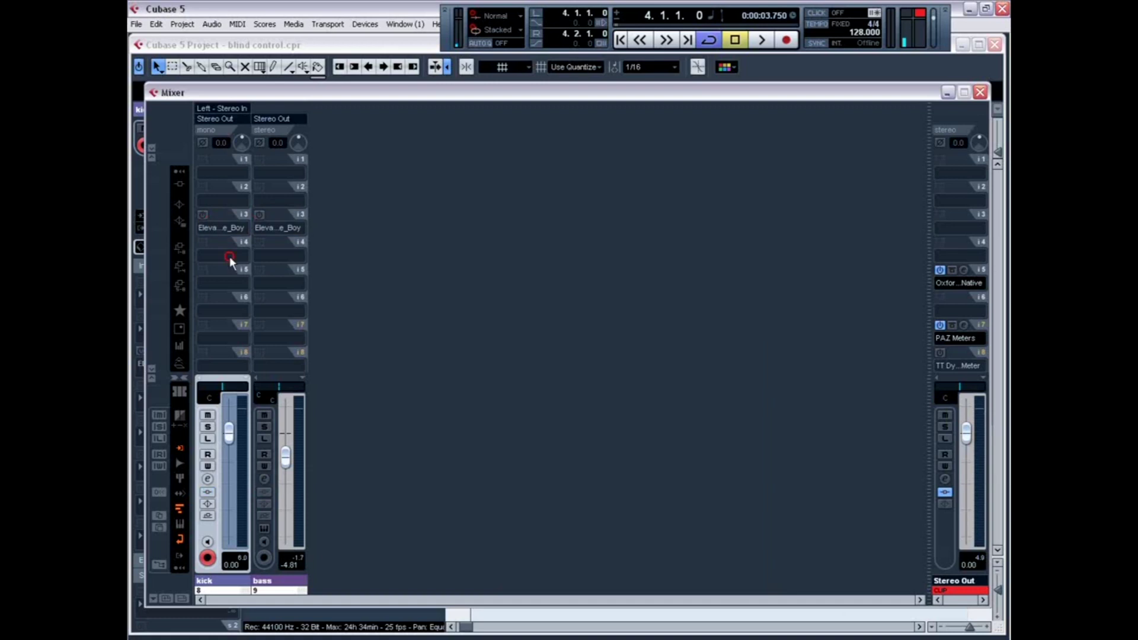
Load VoxengoGlissEQ2 into the bass channel's fourth insert slot and set its processing to High Quality
{"action": "left_click", "coordinate": [272, 256]}
{"action": "mouse_move", "coordinate": [339, 184]}
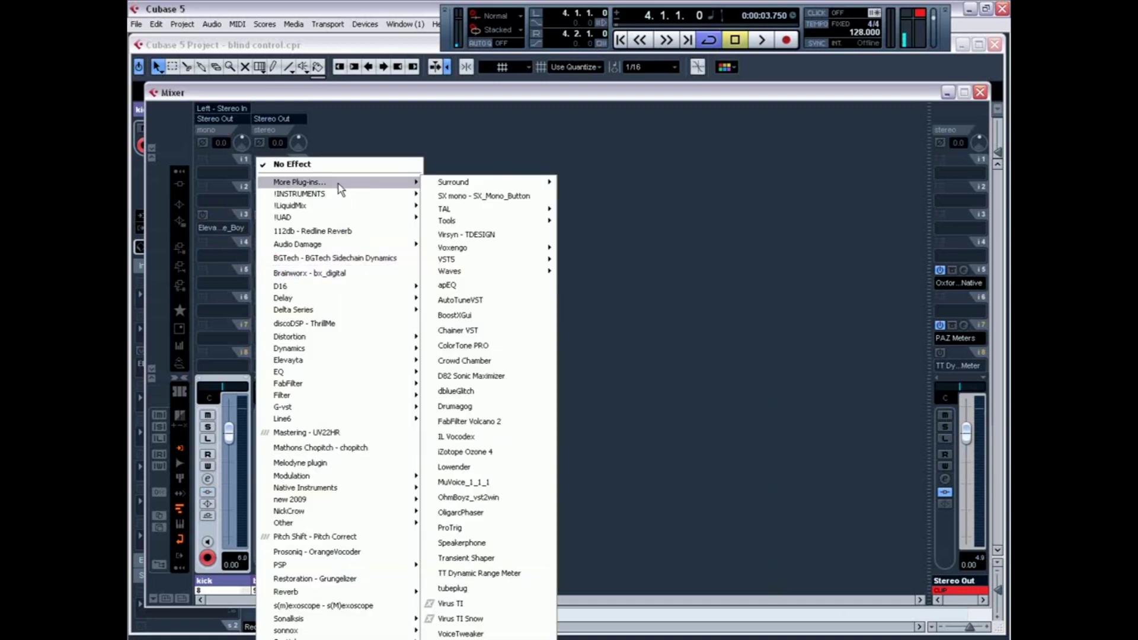
{"action": "mouse_move", "coordinate": [474, 248]}
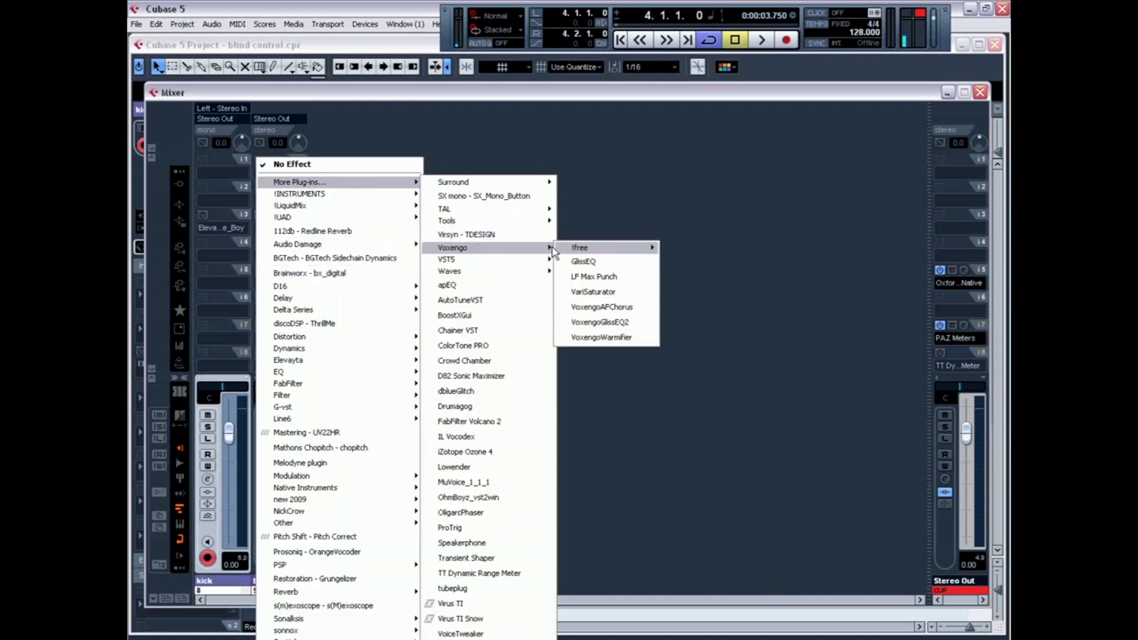
{"action": "left_click", "coordinate": [594, 312]}
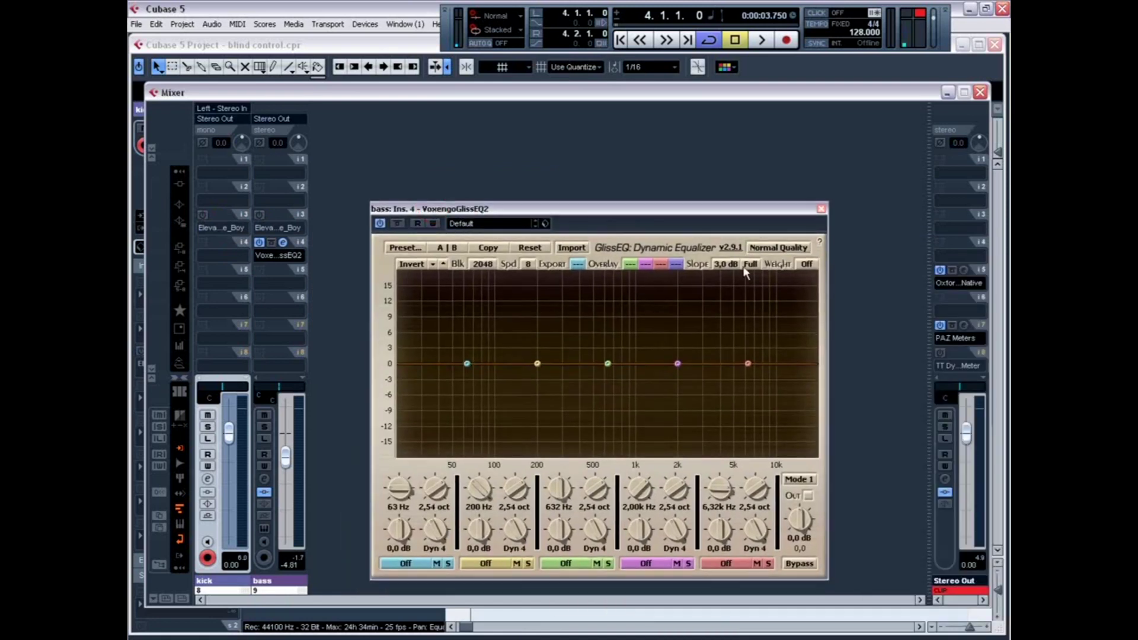
{"action": "left_click", "coordinate": [768, 249]}
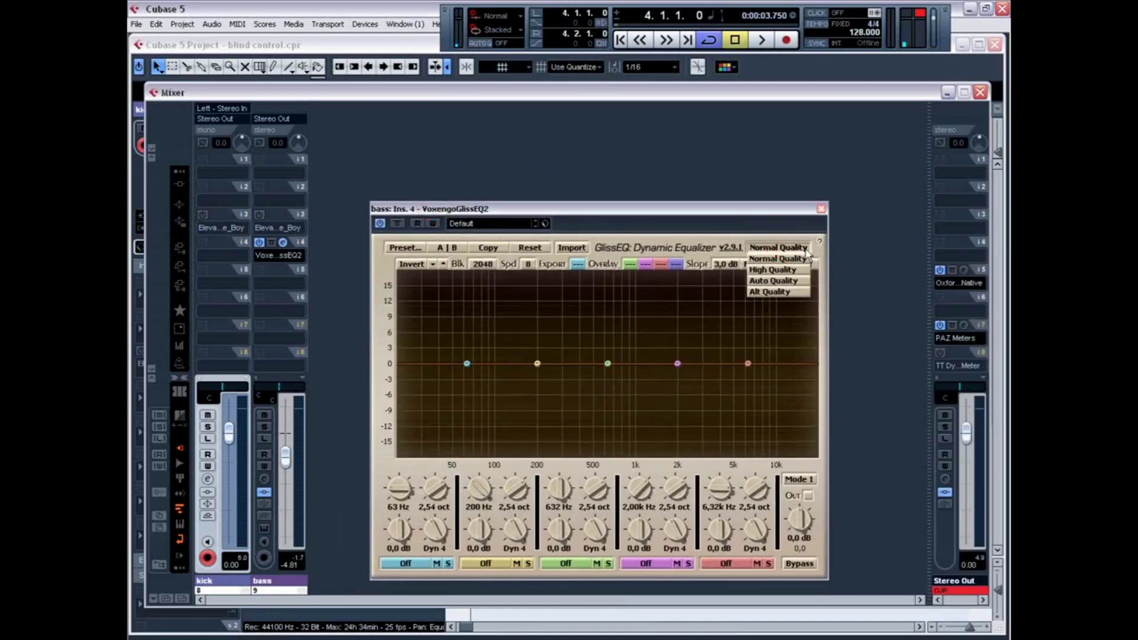
{"action": "left_click", "coordinate": [779, 272]}
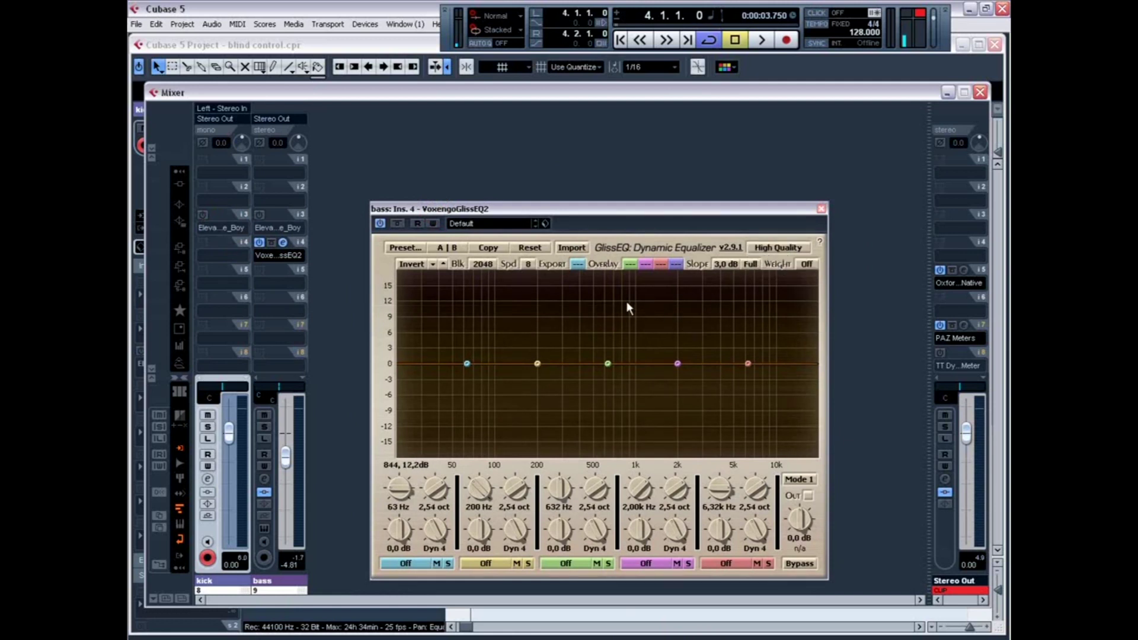
Import the SpaceBoy file space_out1.eq from the Elevayta folder into the bass channel's GlissEQ
{"action": "left_click", "coordinate": [572, 248]}
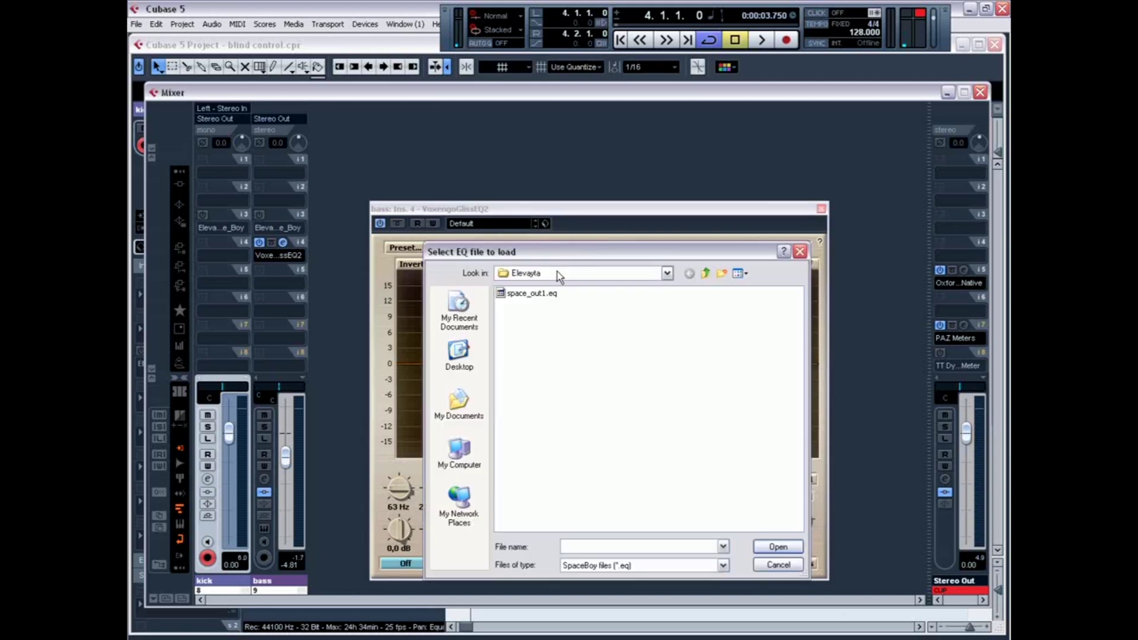
{"action": "left_click_drag", "start_coordinate": [564, 253], "coordinate": [564, 241]}
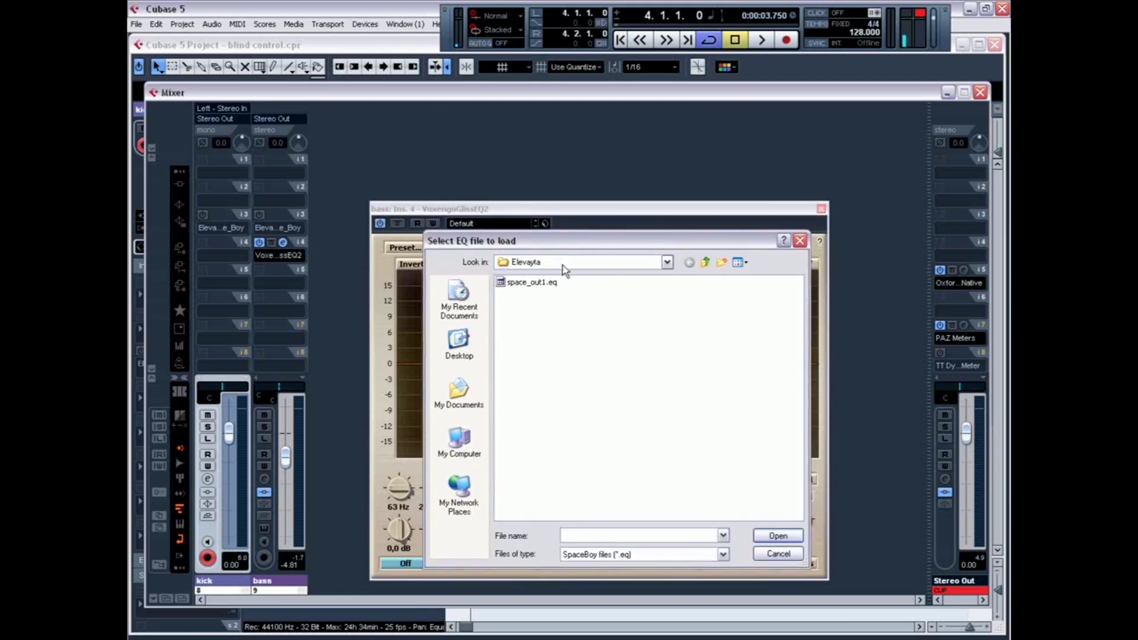
{"action": "left_click", "coordinate": [563, 265]}
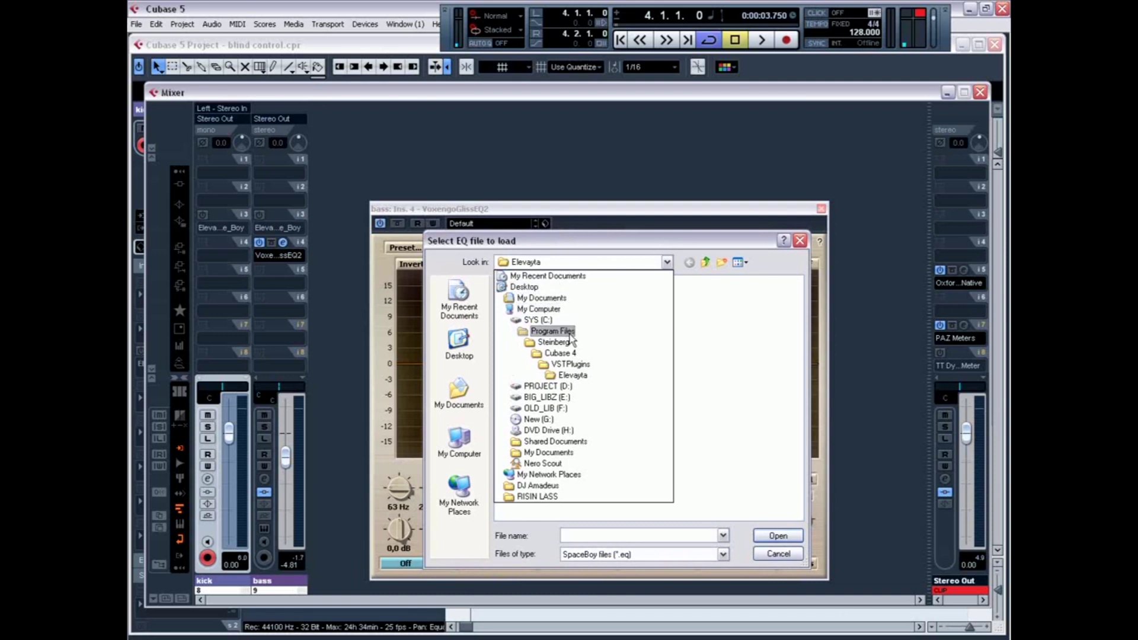
{"action": "left_click", "coordinate": [582, 375]}
{"action": "left_click", "coordinate": [533, 283]}
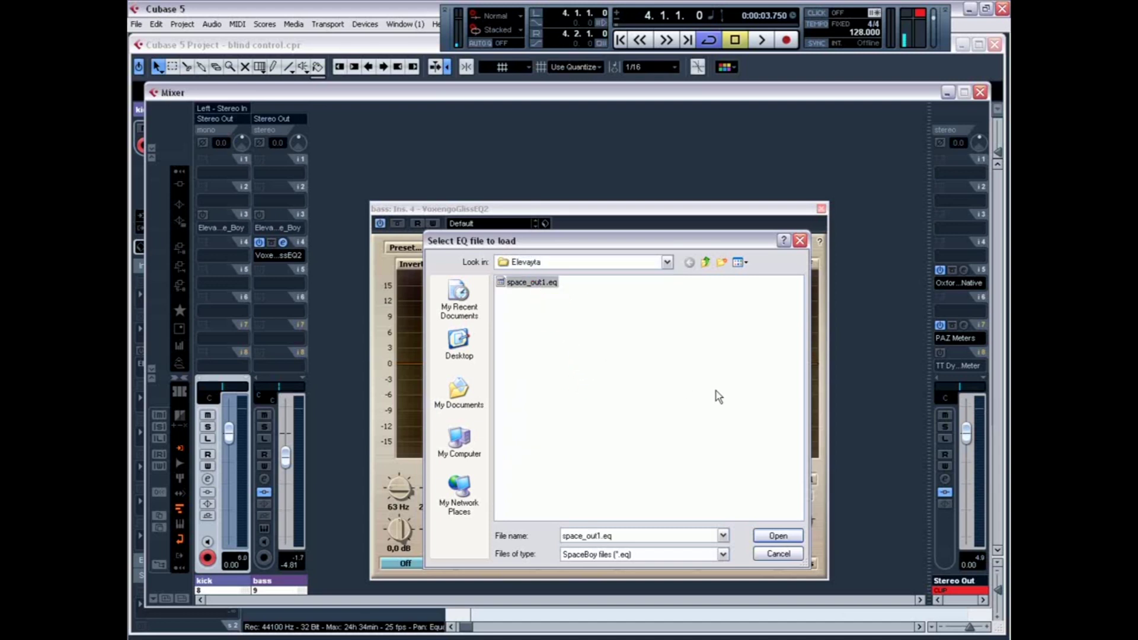
{"action": "left_click", "coordinate": [779, 537]}
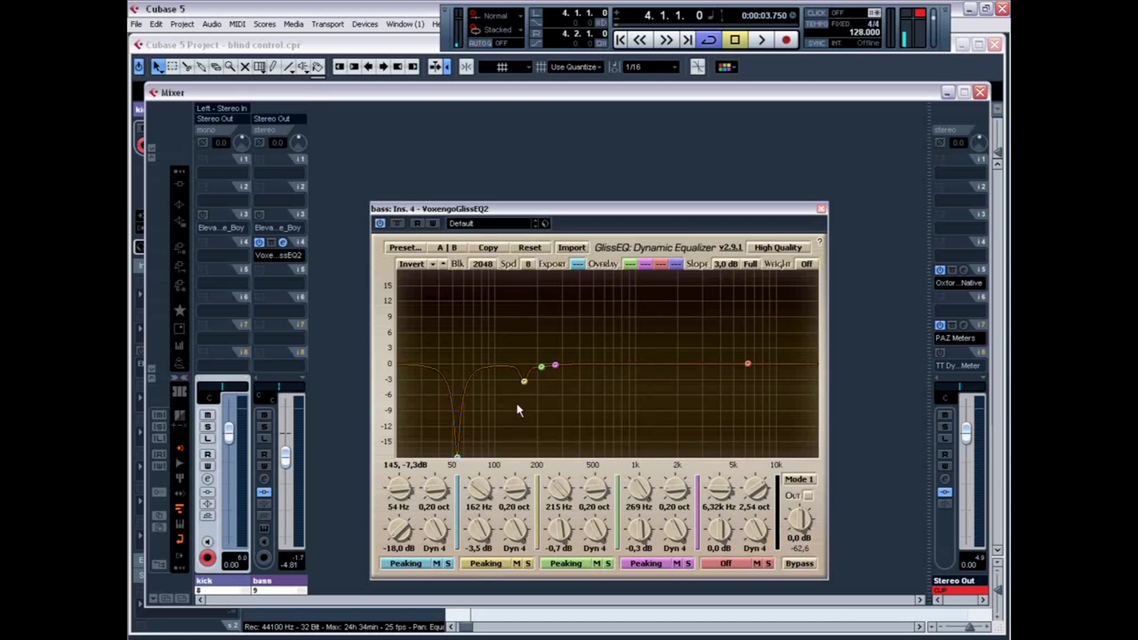
Place the bass SpaceBoy and GlissEQ windows side by side to compare their frequencies, and close the SpaceBoy window
{"action": "left_click", "coordinate": [283, 214]}
{"action": "left_click_drag", "start_coordinate": [612, 325], "coordinate": [301, 272]}
{"action": "left_click_drag", "start_coordinate": [503, 210], "coordinate": [611, 192]}
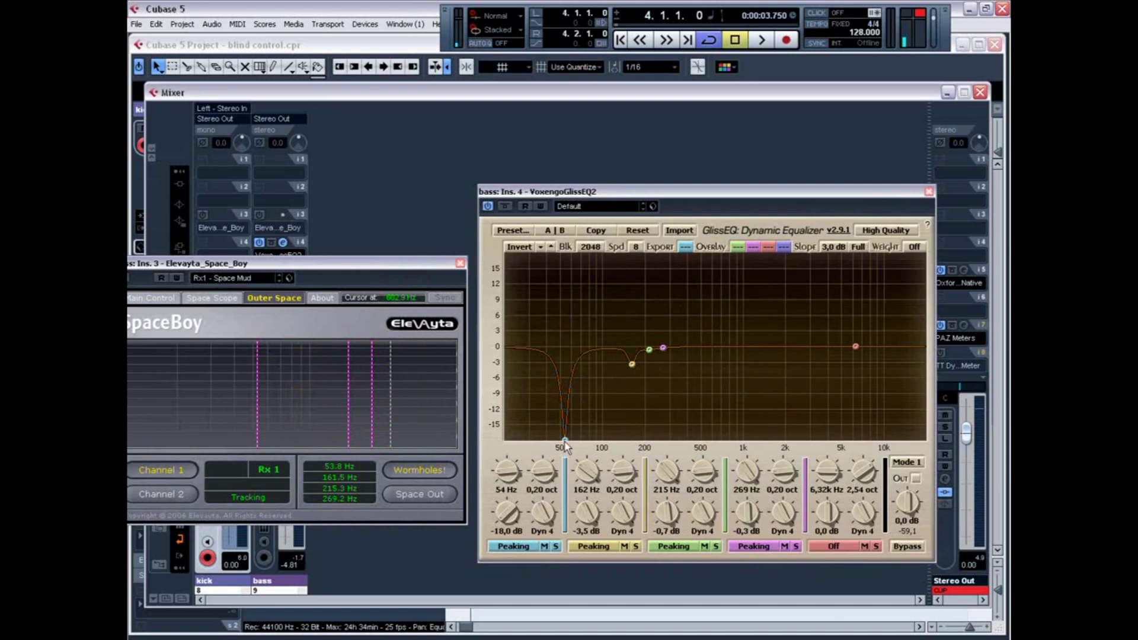
{"action": "left_click", "coordinate": [460, 263]}
Play the loop, set the 54 Hz band's gain to -13.3 dB and toggle GlissEQ's bypass to compare the sound
{"action": "key", "text": "space"}
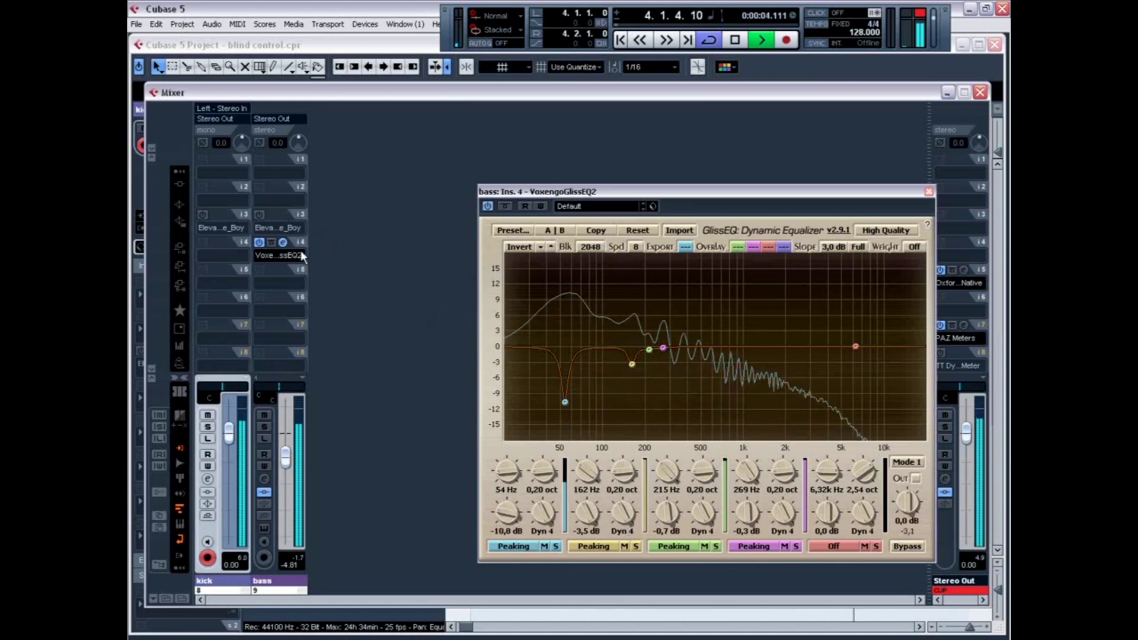
{"action": "left_click", "coordinate": [505, 207]}
{"action": "left_click", "coordinate": [505, 207]}
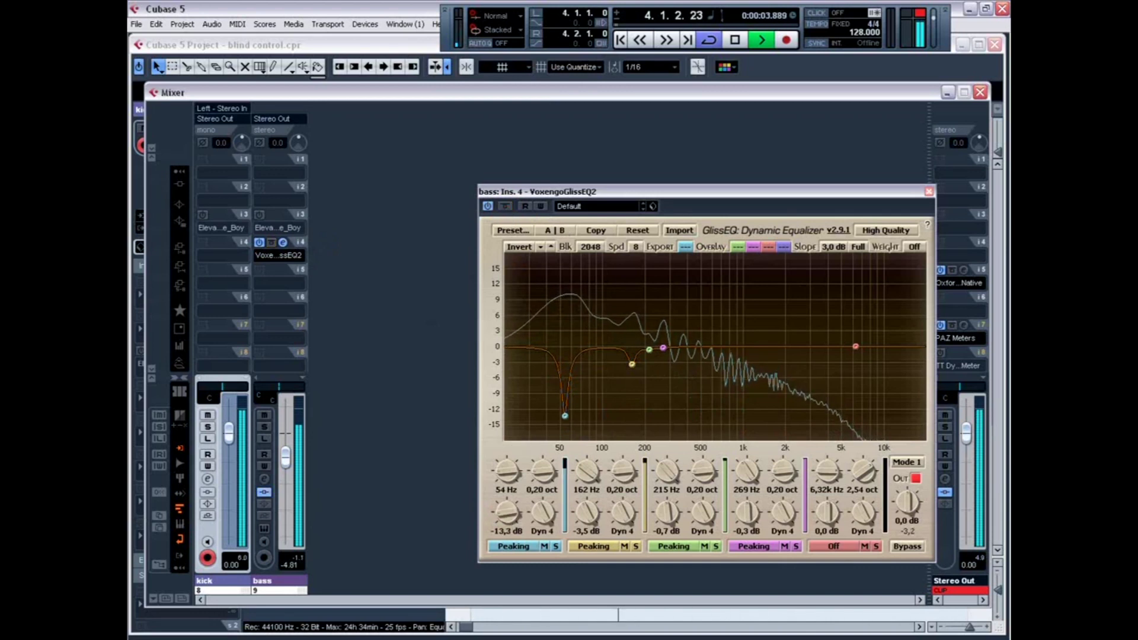
{"action": "left_click", "coordinate": [505, 207]}
{"action": "left_click", "coordinate": [504, 207]}
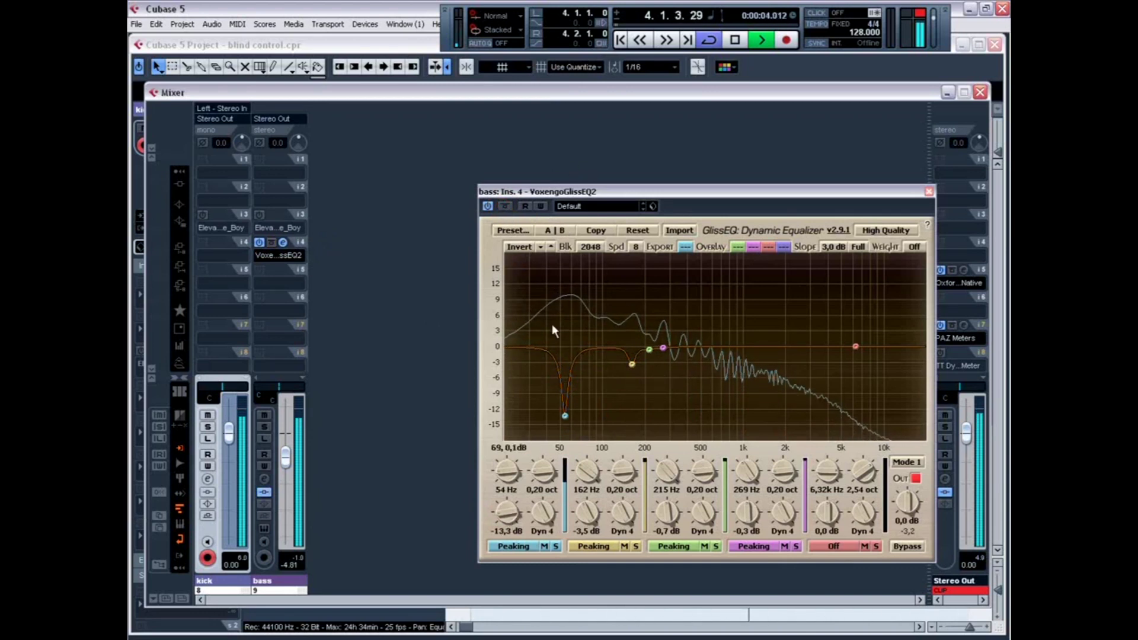
Set the 162 Hz gain to -2.6 dB, Dyn to 0 on the first three bands and 1 on the 269 Hz band, and stop playback
{"action": "left_click_drag", "start_coordinate": [588, 517], "coordinate": [645, 508]}
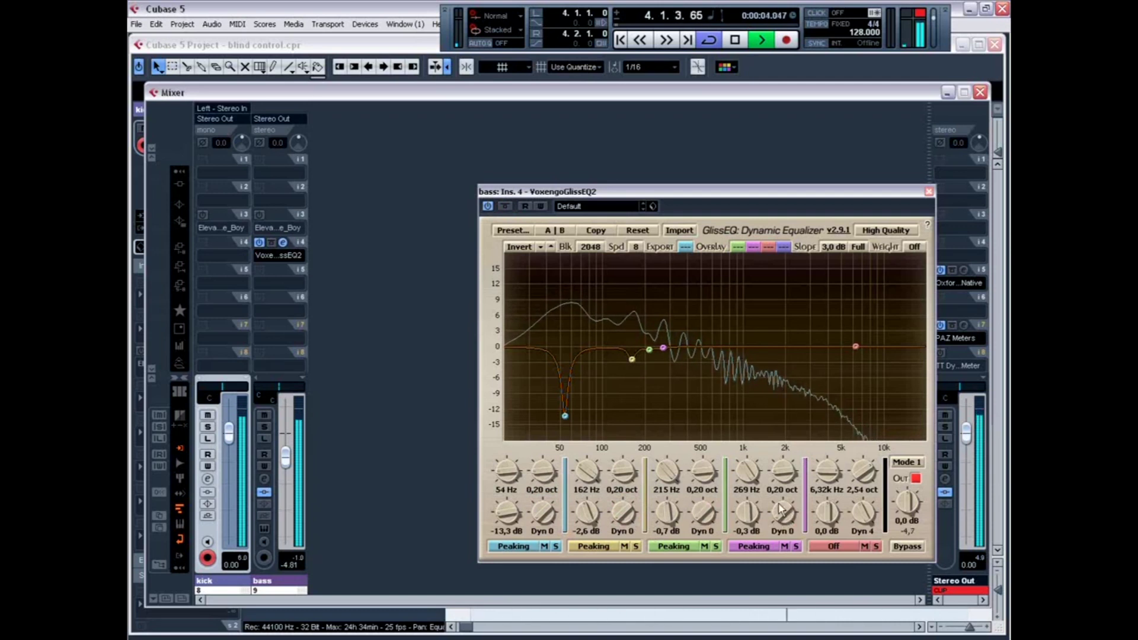
{"action": "left_click_drag", "start_coordinate": [784, 511], "coordinate": [783, 522]}
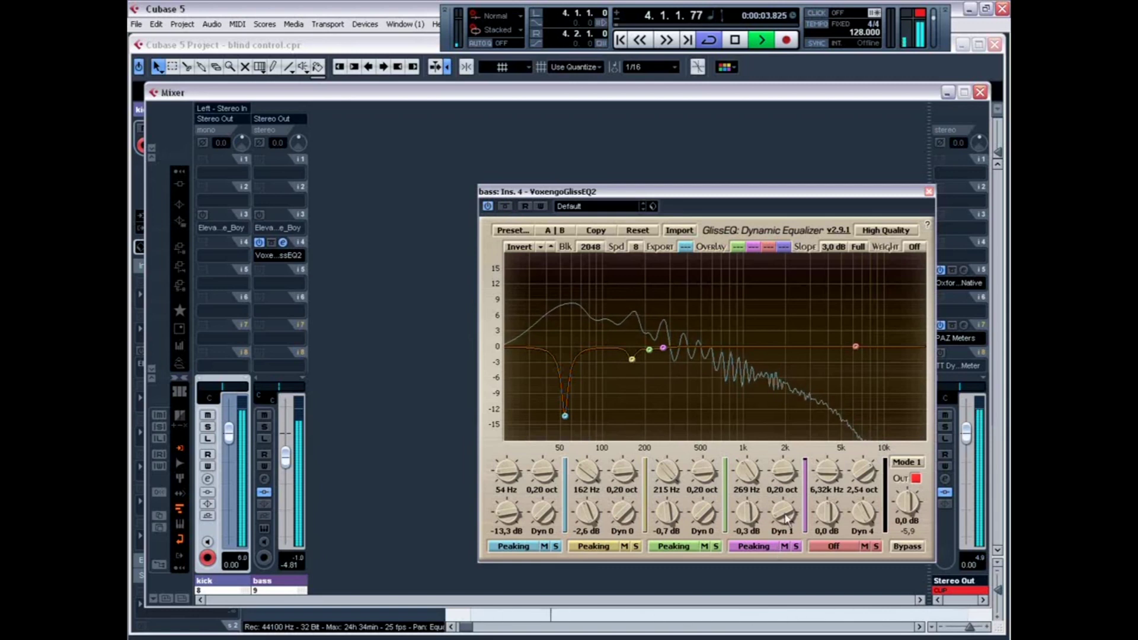
{"action": "key", "text": "space"}
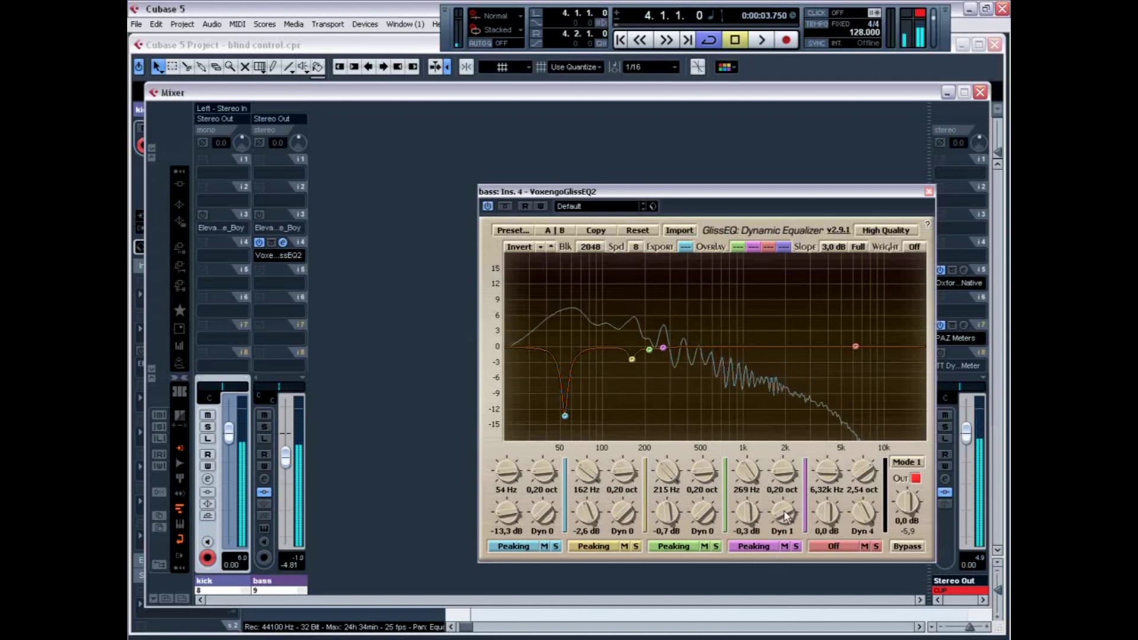